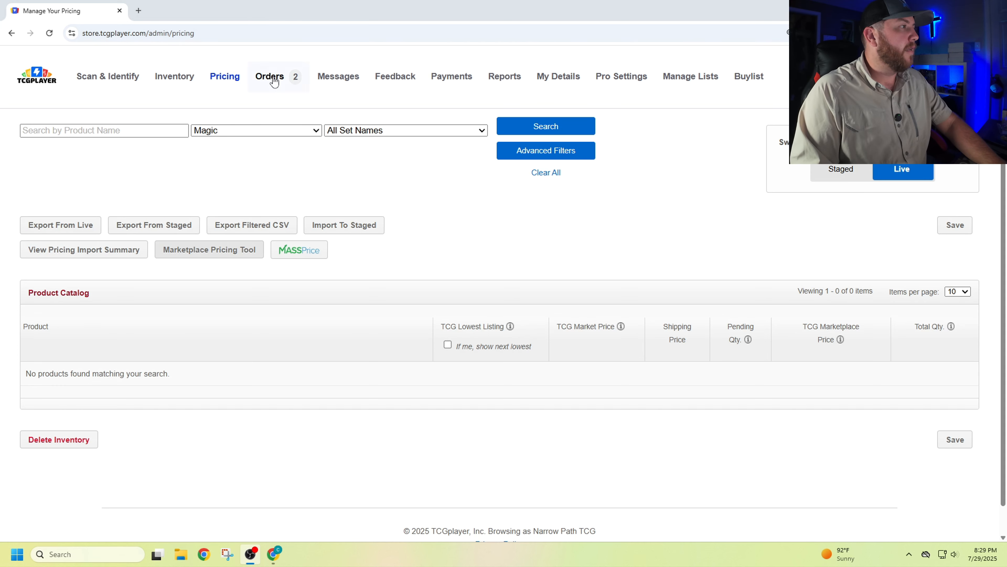
Search the inventory product catalog for "Aegislash ex" and look through the matching products.
{"action": "left_click", "coordinate": [183, 85]}
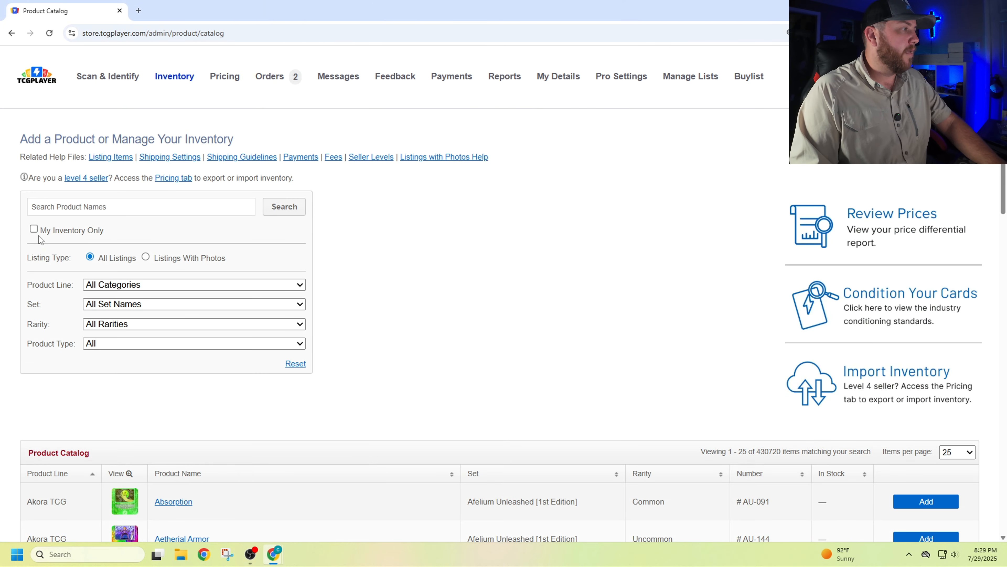
{"action": "scroll", "coordinate": [405, 294], "scroll_direction": "down", "scroll_amount": 1}
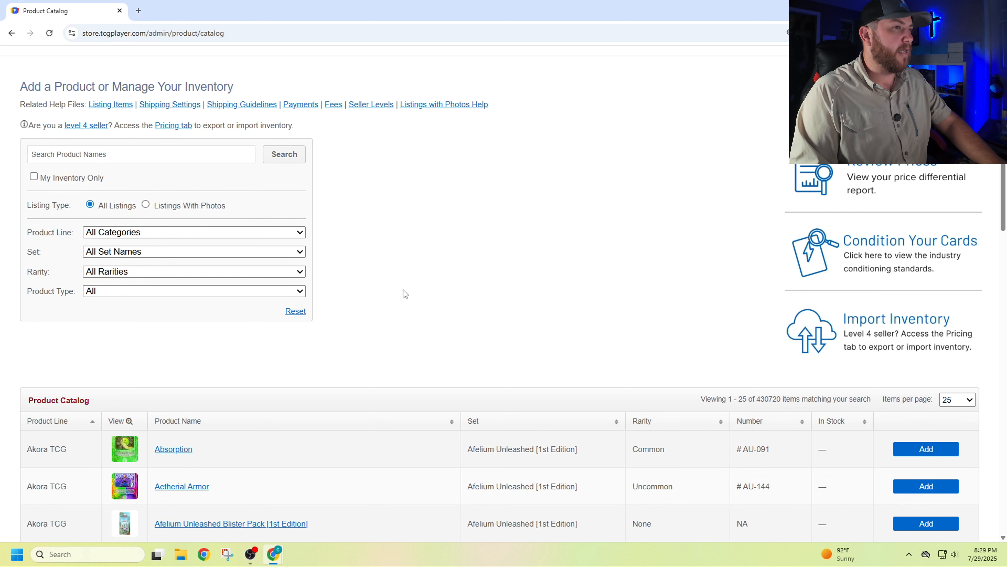
{"action": "left_click", "coordinate": [116, 152]}
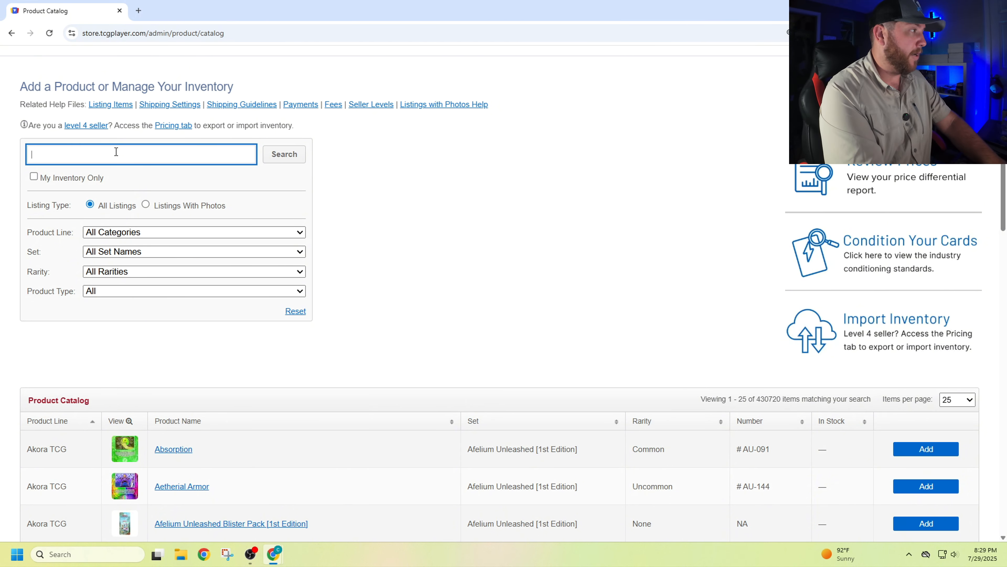
{"action": "type", "text": "Aegis"}
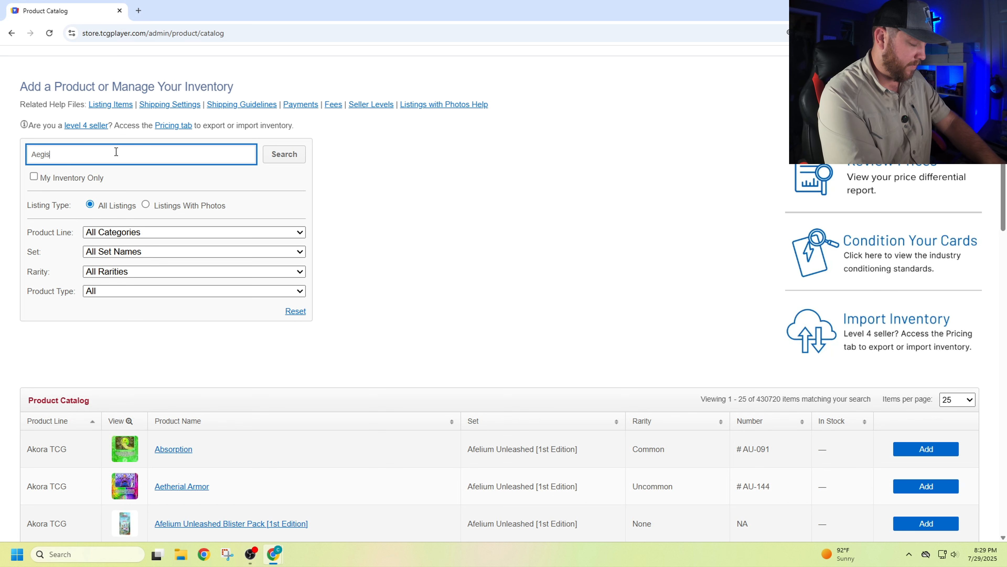
{"action": "key", "text": "BackSpace"}
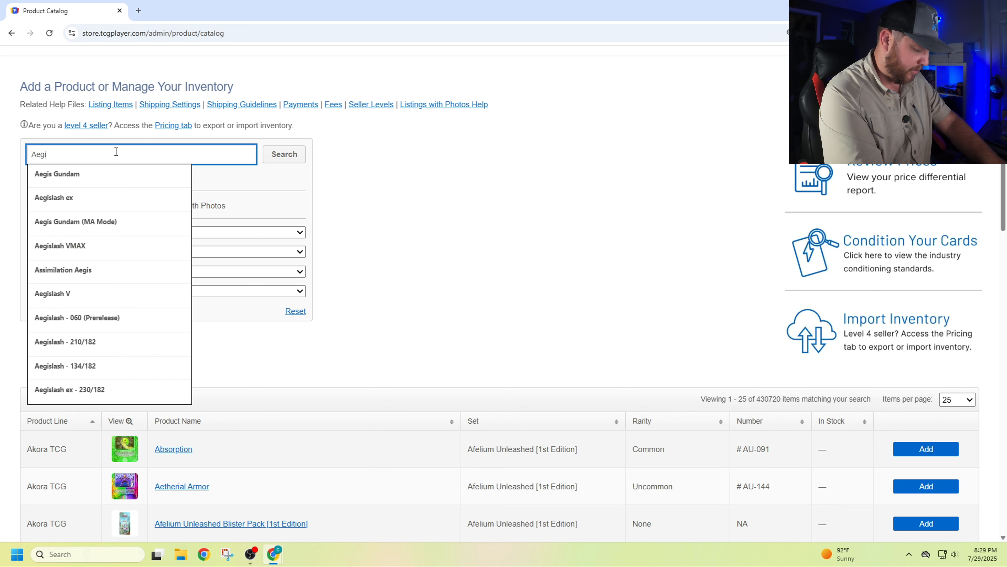
{"action": "type", "text": "slash ex"}
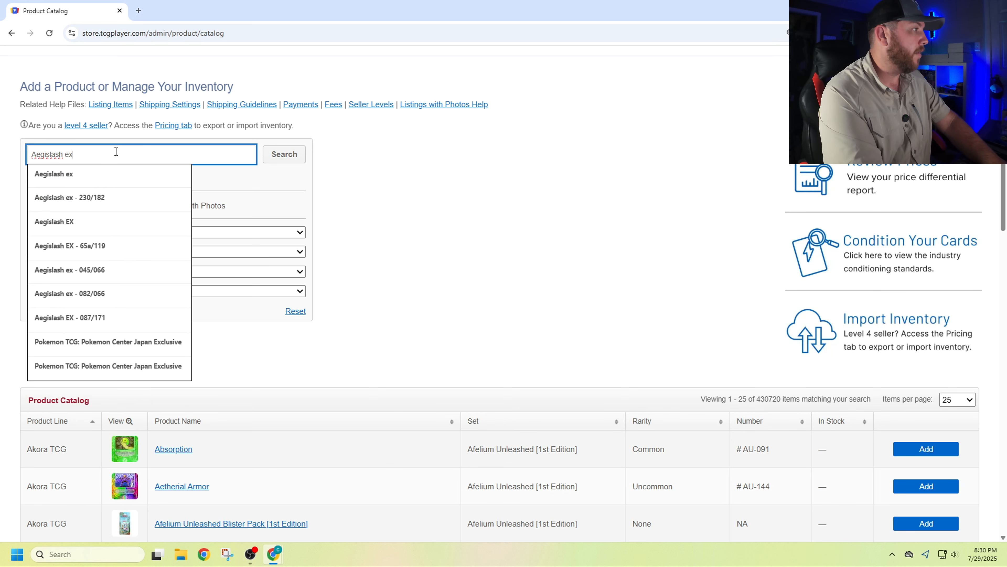
{"action": "key", "text": "Return"}
{"action": "scroll", "coordinate": [682, 303], "scroll_direction": "down", "scroll_amount": 5}
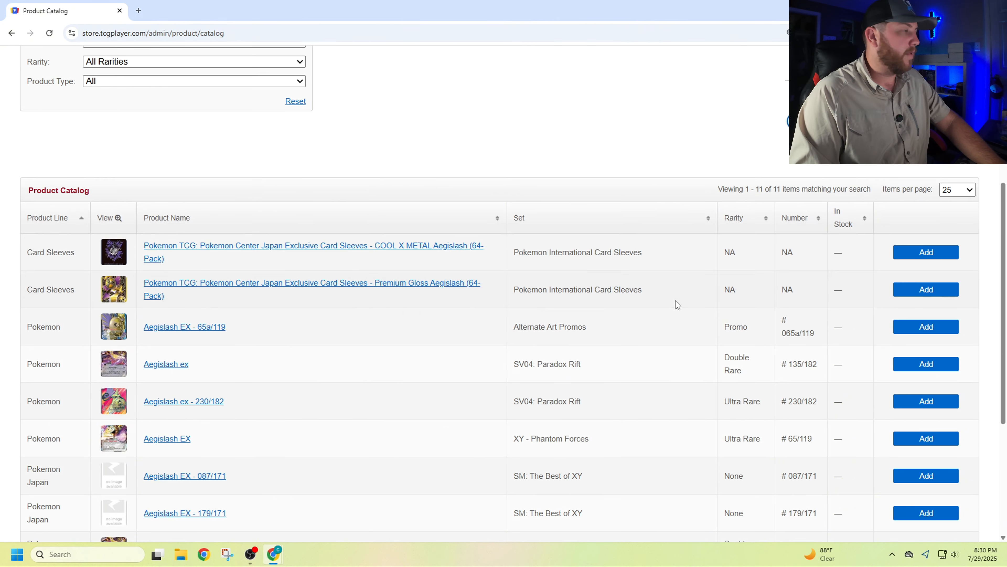
{"action": "scroll", "coordinate": [275, 277], "scroll_direction": "down", "scroll_amount": 5}
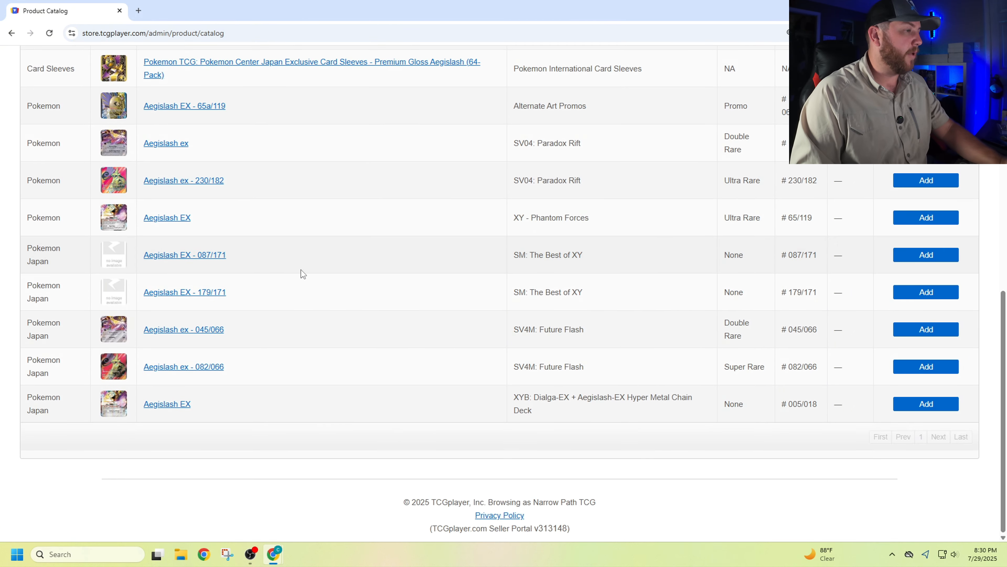
{"action": "scroll", "coordinate": [303, 273], "scroll_direction": "up", "scroll_amount": 5}
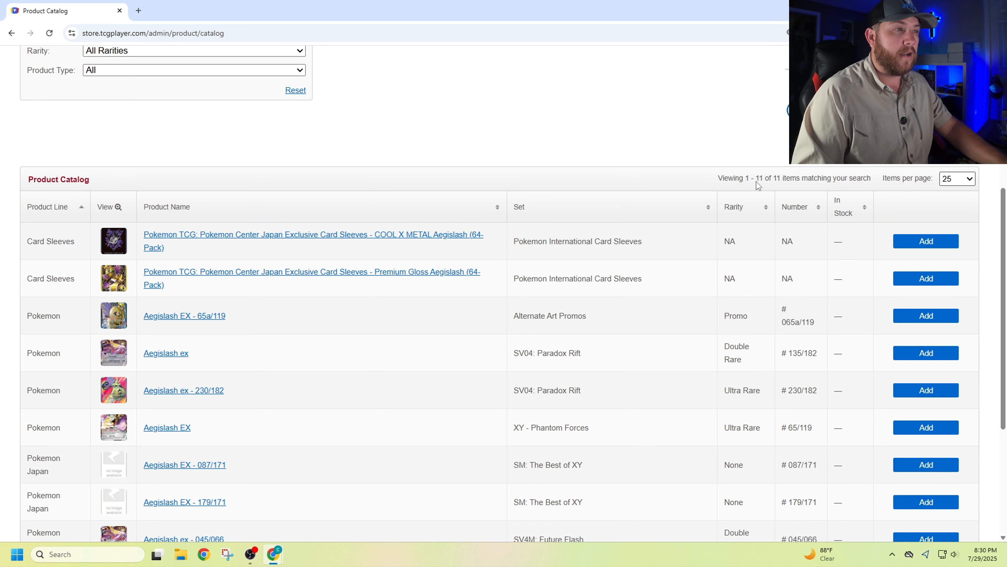
Find card number 135/182 on the results page and open that Aegislash ex product for managing.
{"action": "key", "text": "ctrl+f"}
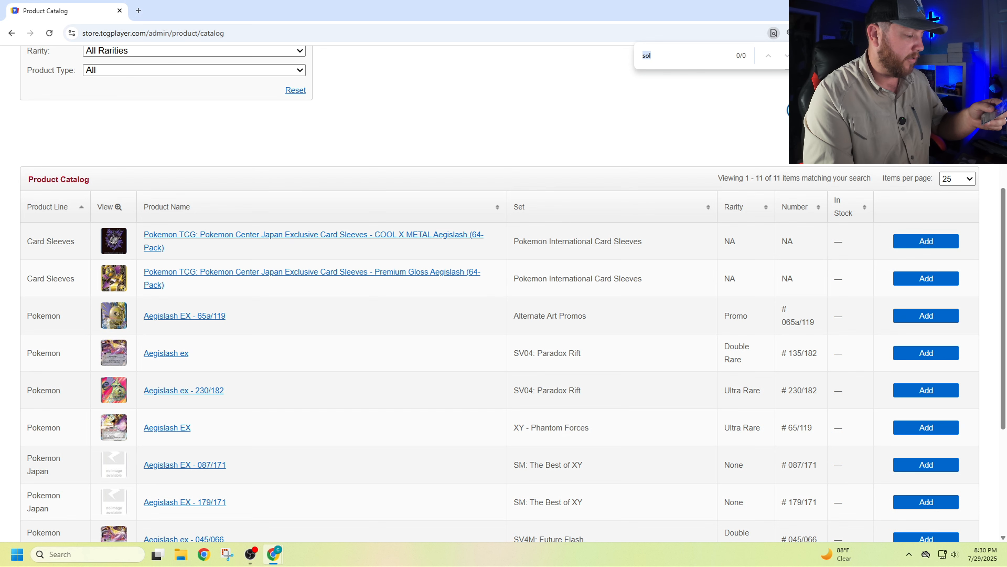
{"action": "type", "text": "135/"}
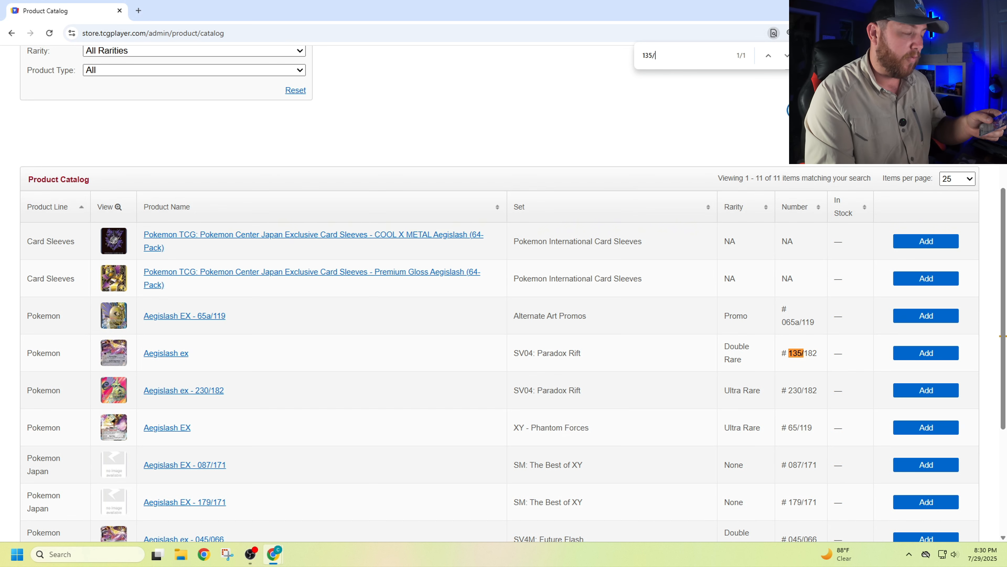
{"action": "type", "text": "182"}
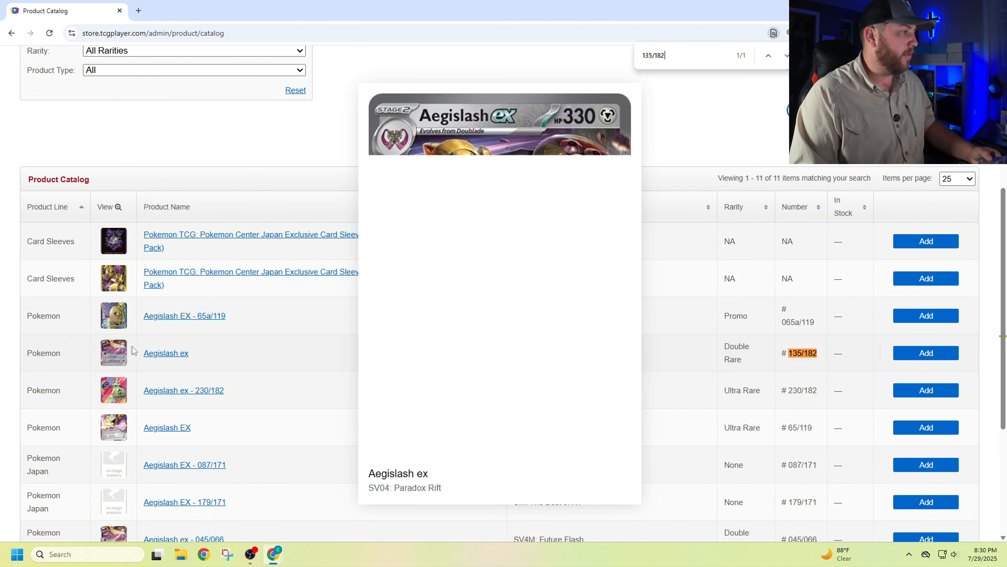
{"action": "left_click", "coordinate": [153, 352]}
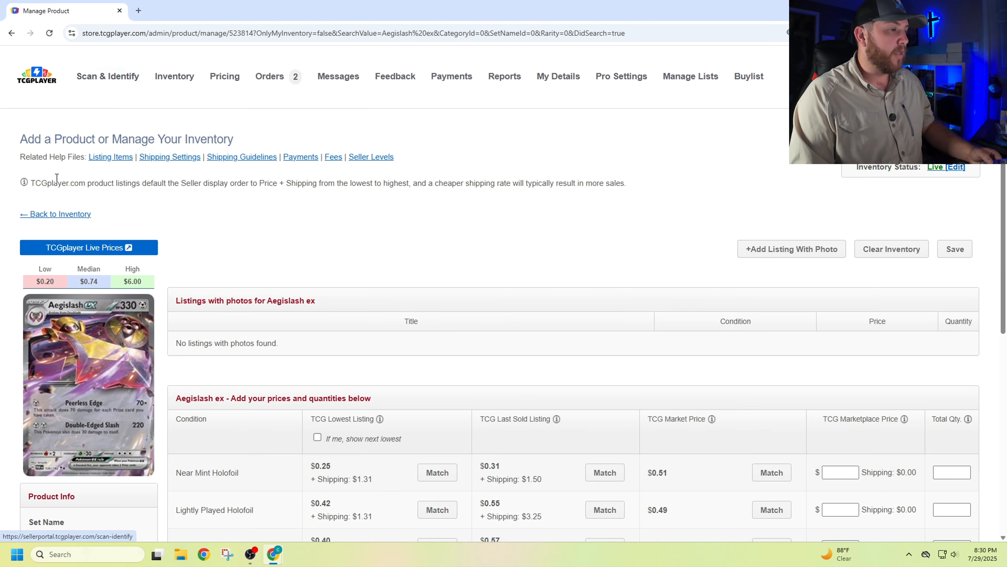
Match the Near Mint Holofoil price to the $0.51 TCG Market Price, set its quantity to 1 and save the listing.
{"action": "scroll", "coordinate": [440, 216], "scroll_direction": "down", "scroll_amount": 4}
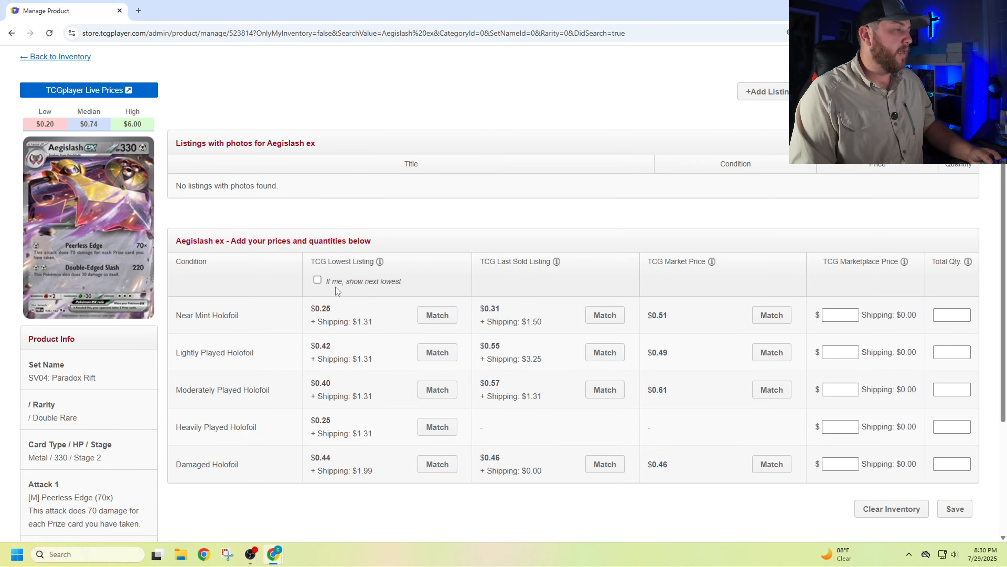
{"action": "scroll", "coordinate": [335, 286], "scroll_direction": "down", "scroll_amount": 1}
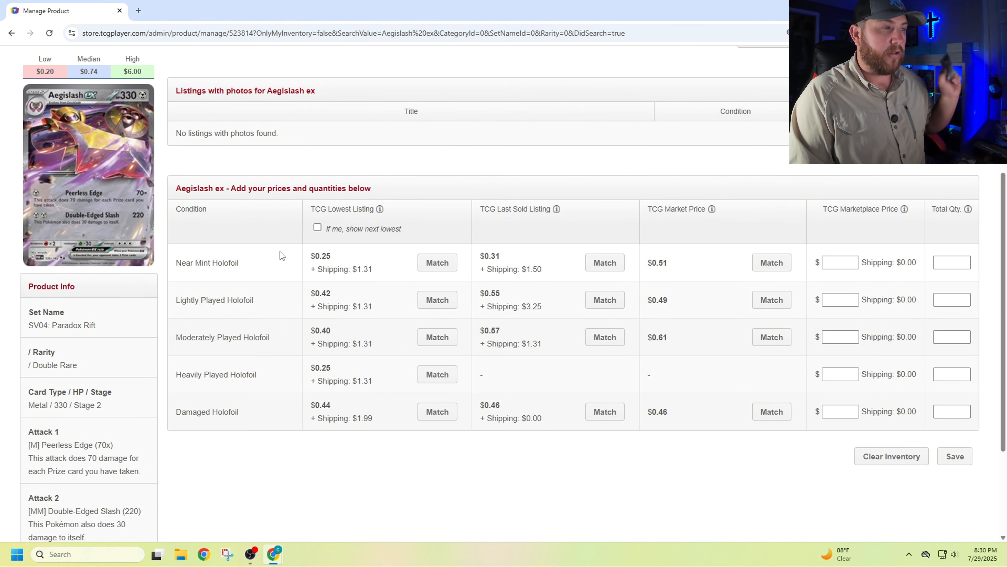
{"action": "left_click", "coordinate": [829, 262]}
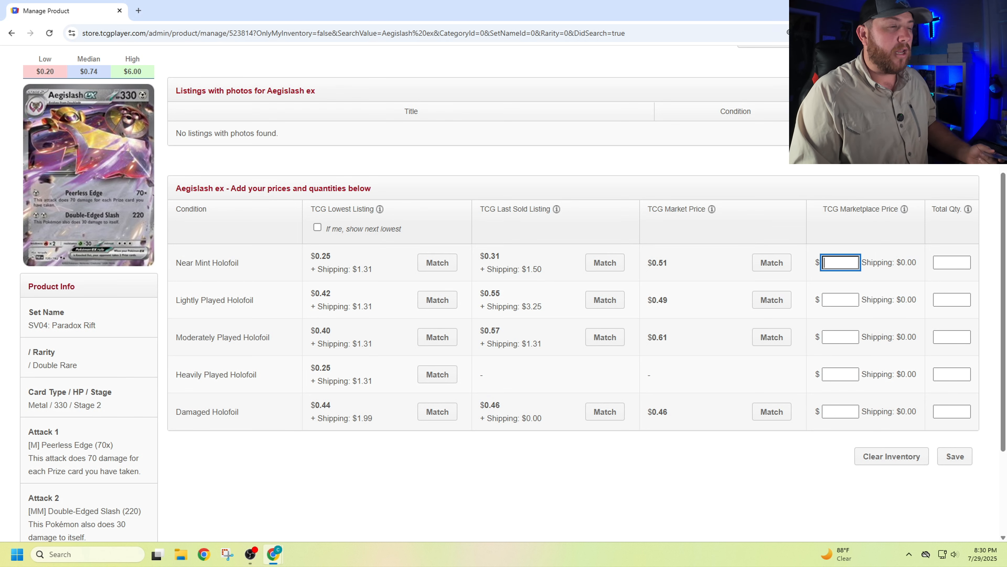
{"action": "left_click", "coordinate": [758, 263]}
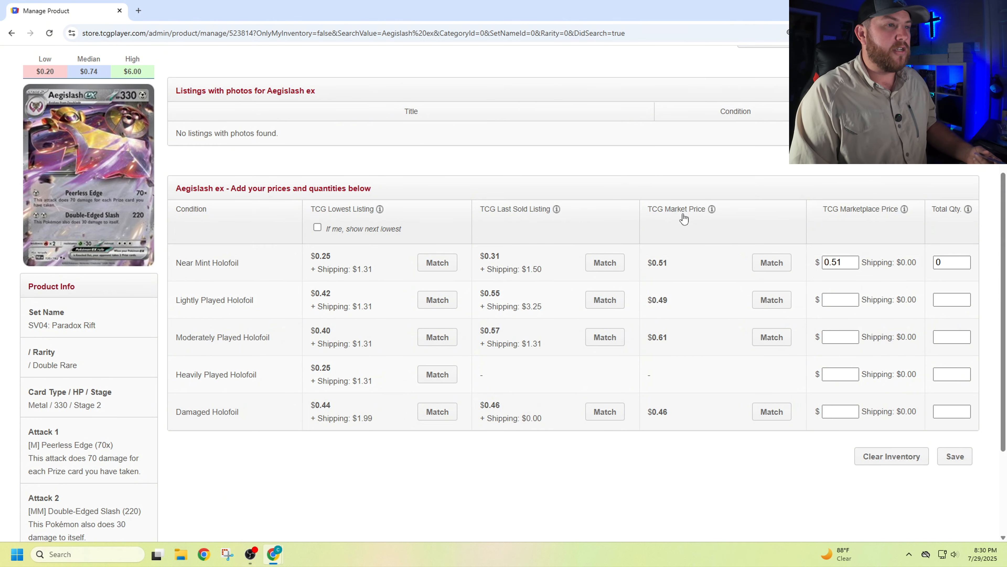
{"action": "double_click", "coordinate": [948, 263]}
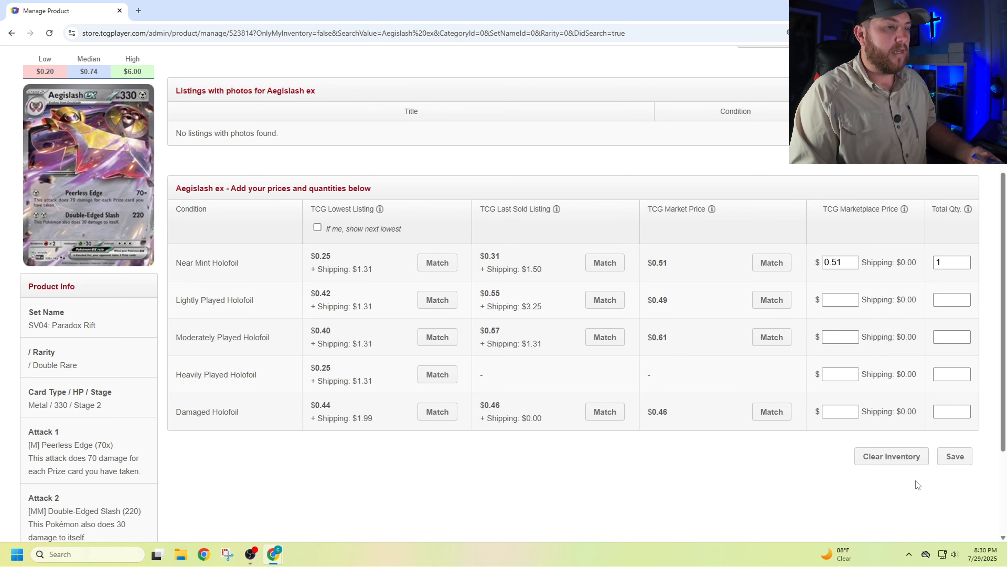
{"action": "left_click", "coordinate": [955, 457]}
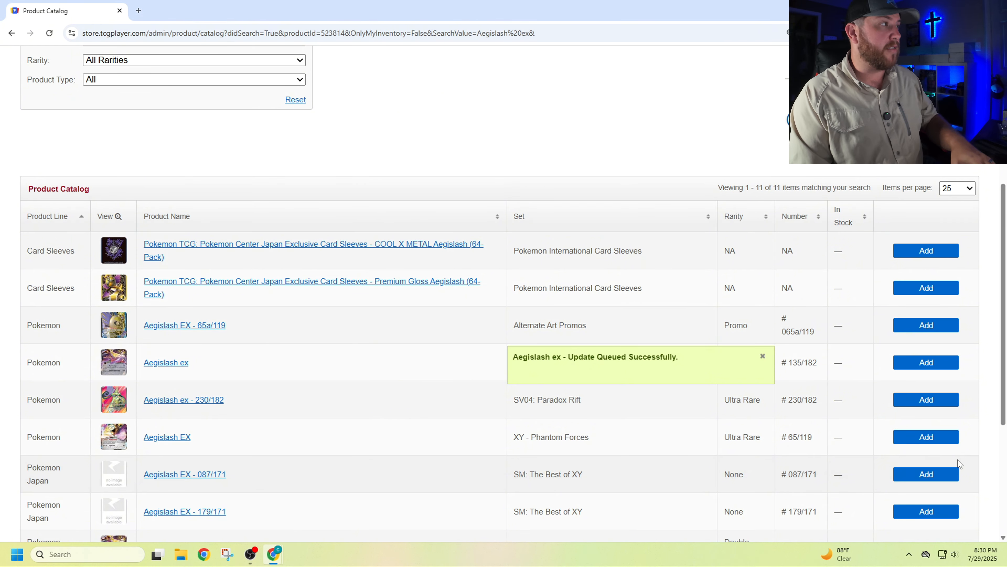
Go to the pricing page, start a filtered CSV export and set its category to Pokemon.
{"action": "scroll", "coordinate": [337, 341], "scroll_direction": "up", "scroll_amount": 4}
{"action": "left_click", "coordinate": [181, 104]}
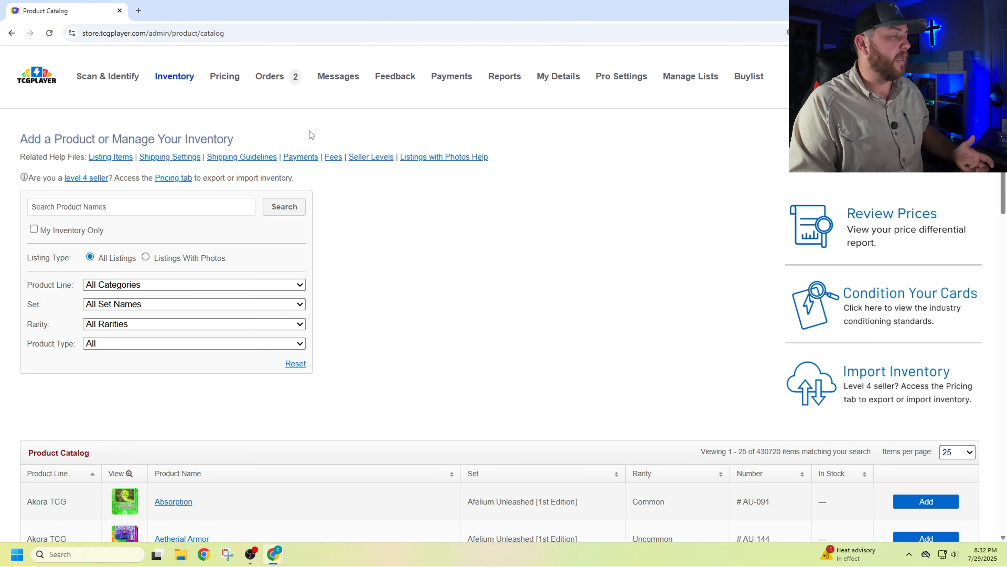
{"action": "left_click", "coordinate": [227, 79]}
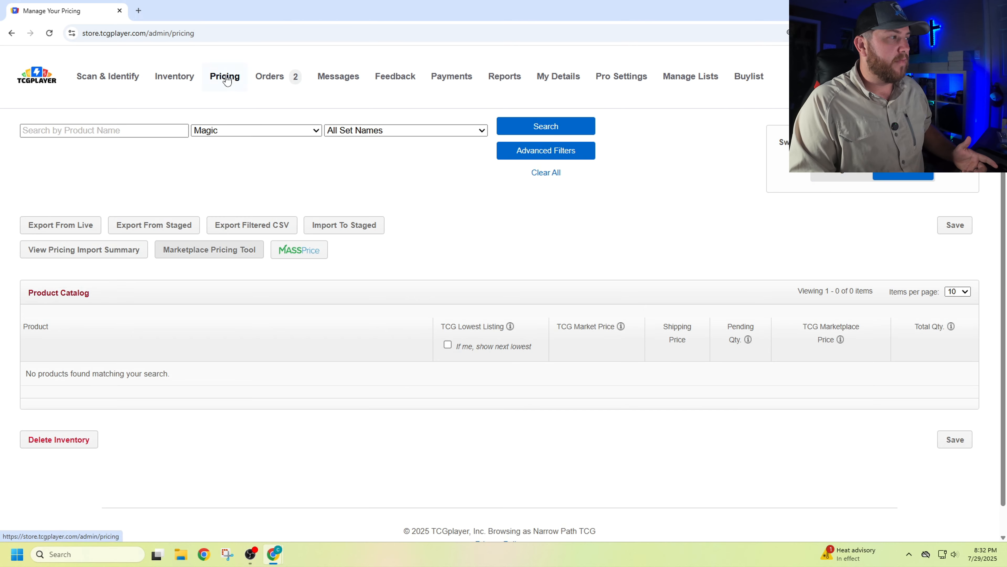
{"action": "left_click", "coordinate": [253, 226]}
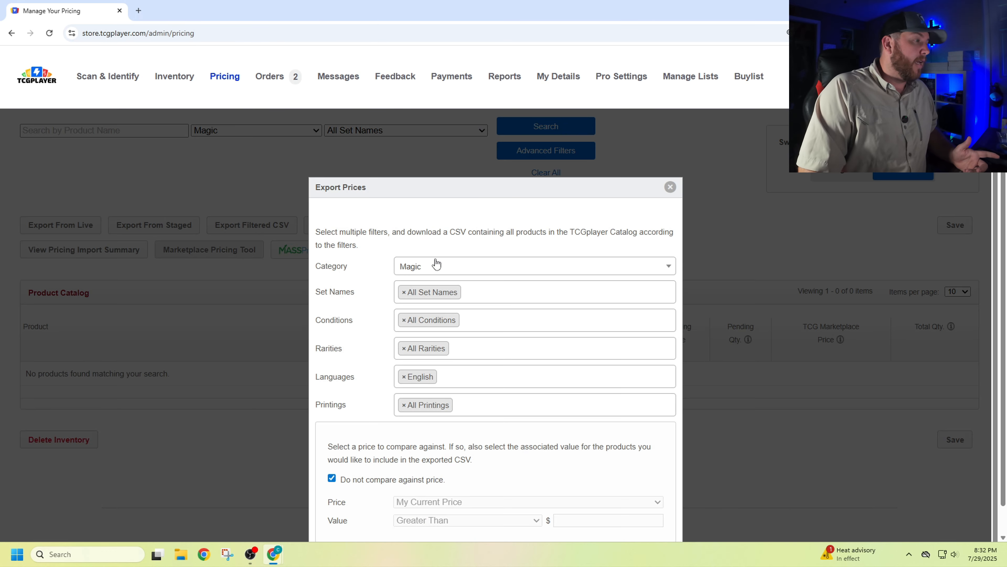
{"action": "scroll", "coordinate": [493, 171], "scroll_direction": "down", "scroll_amount": 3}
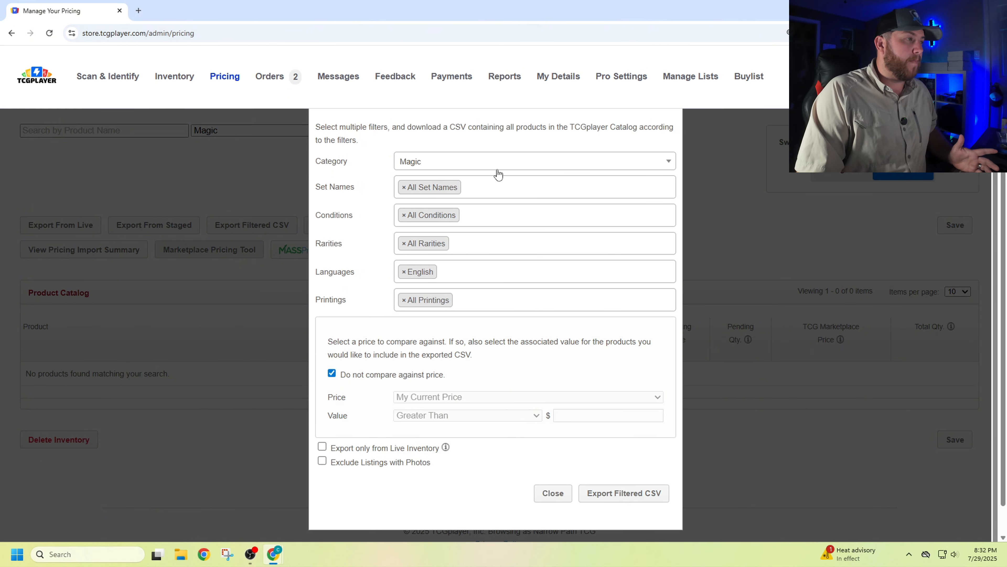
{"action": "left_click", "coordinate": [499, 171]}
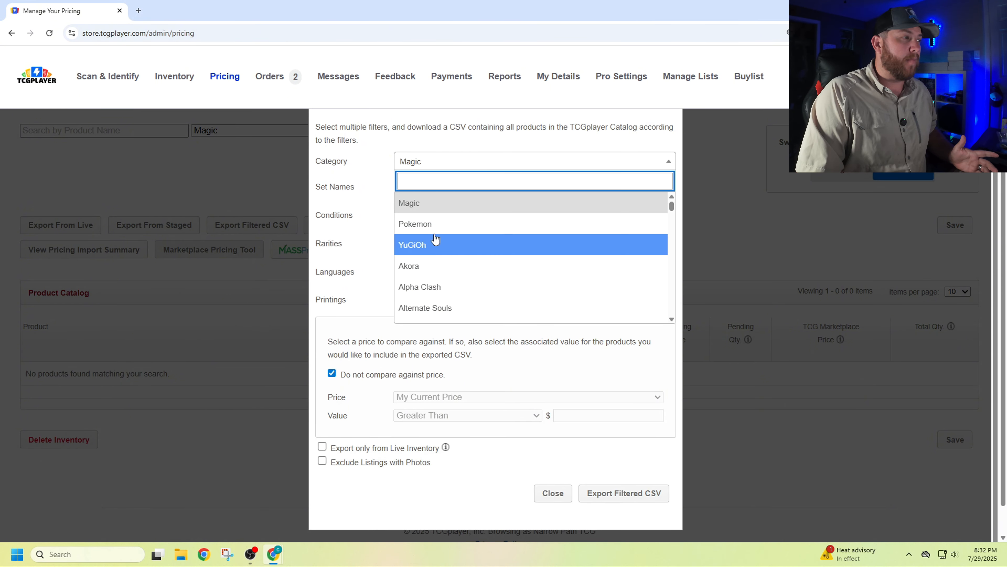
{"action": "left_click", "coordinate": [430, 226]}
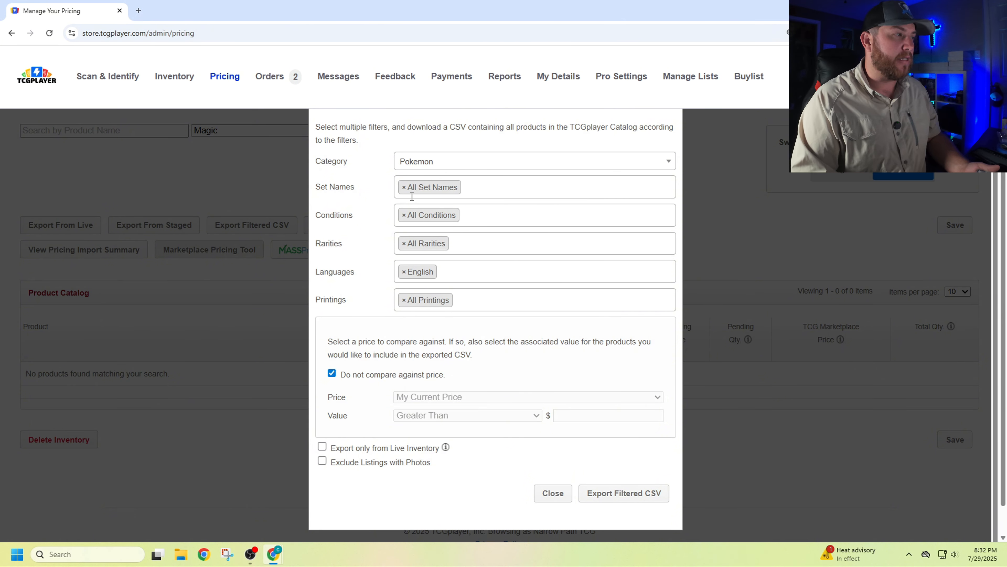
Replace All Set Names in the export filters with SV04: Paradox Rift.
{"action": "left_click", "coordinate": [404, 187]}
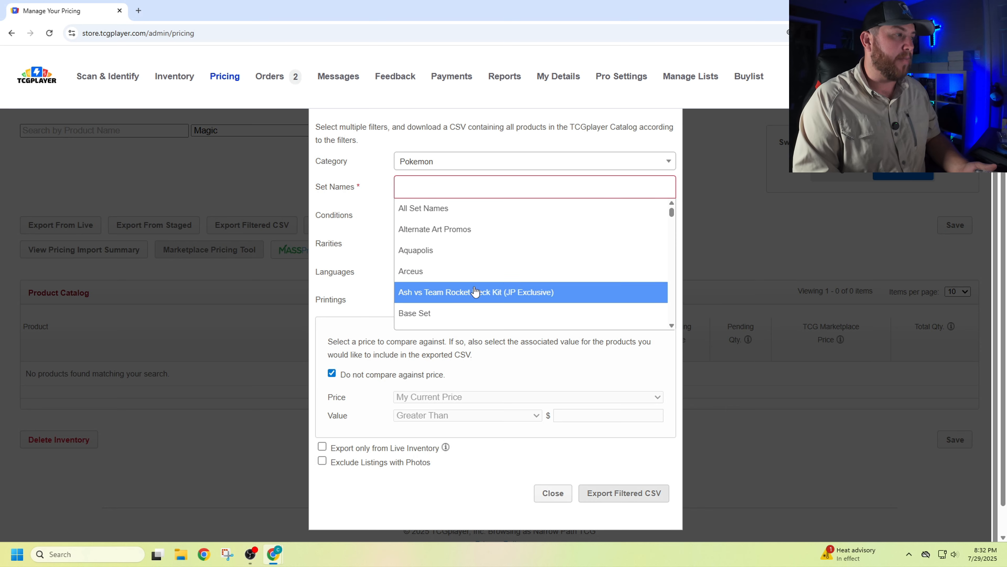
{"action": "scroll", "coordinate": [476, 292], "scroll_direction": "down", "scroll_amount": 5}
{"action": "scroll", "coordinate": [477, 292], "scroll_direction": "down", "scroll_amount": 10}
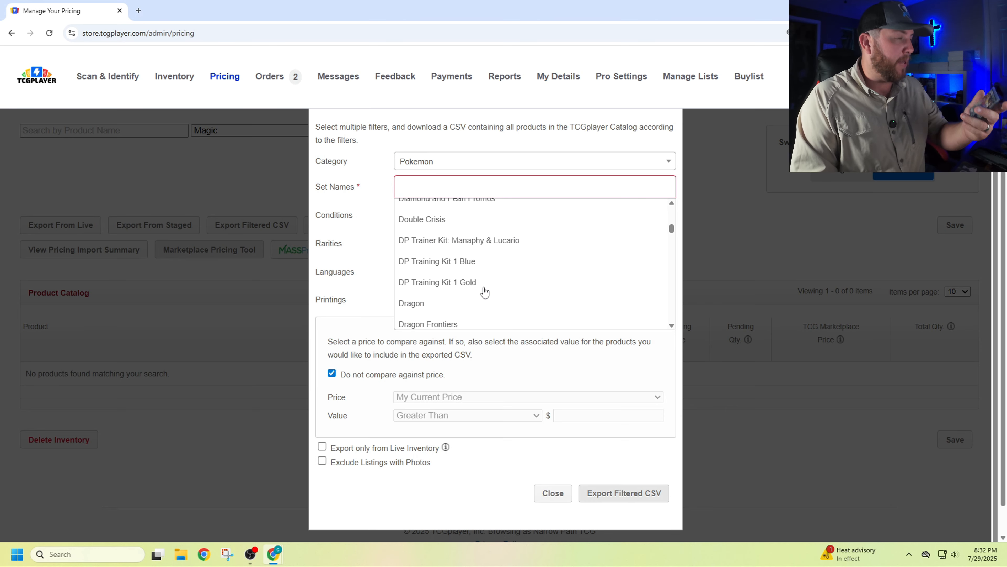
{"action": "scroll", "coordinate": [484, 291], "scroll_direction": "down", "scroll_amount": 12}
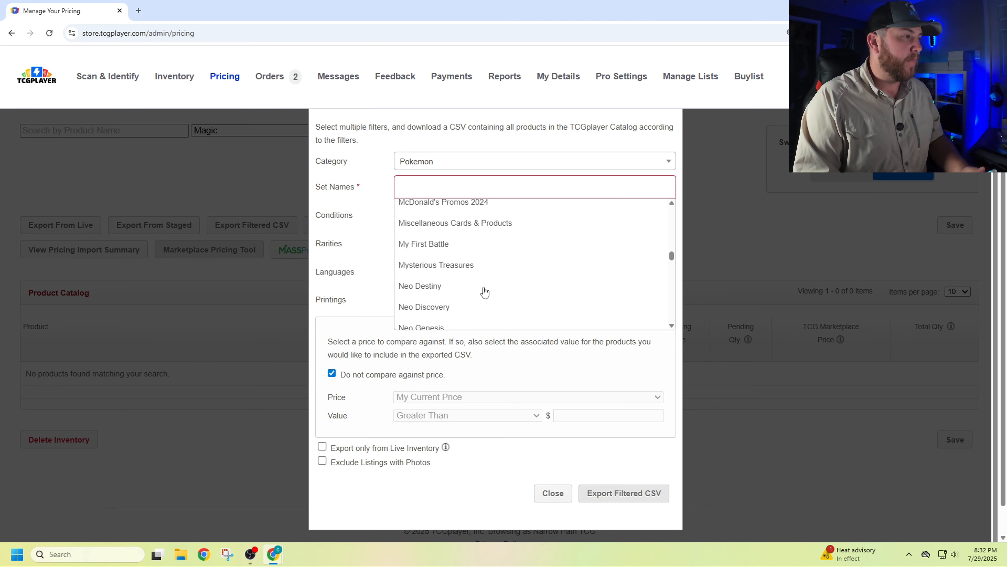
{"action": "scroll", "coordinate": [484, 292], "scroll_direction": "down", "scroll_amount": 12}
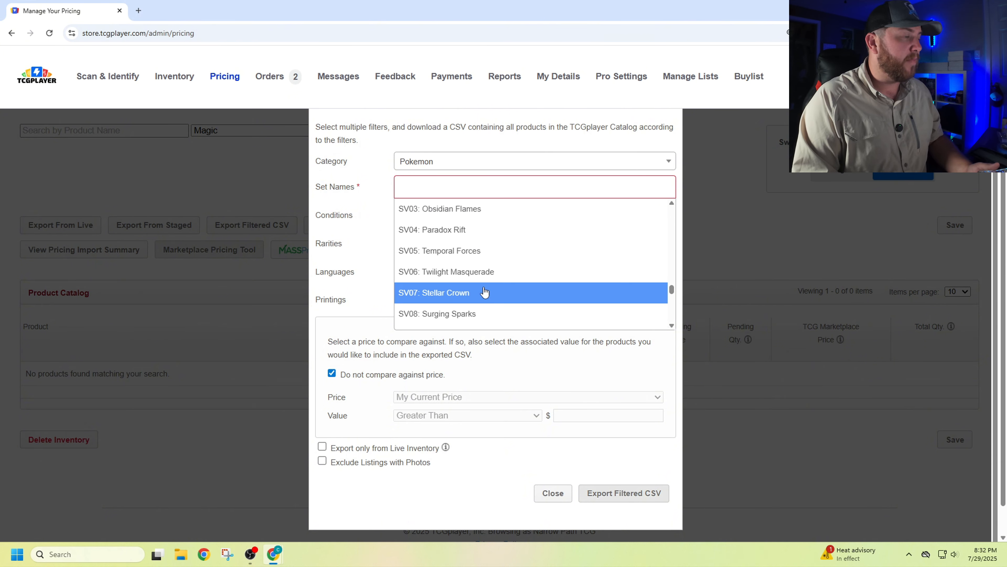
{"action": "left_click", "coordinate": [440, 230]}
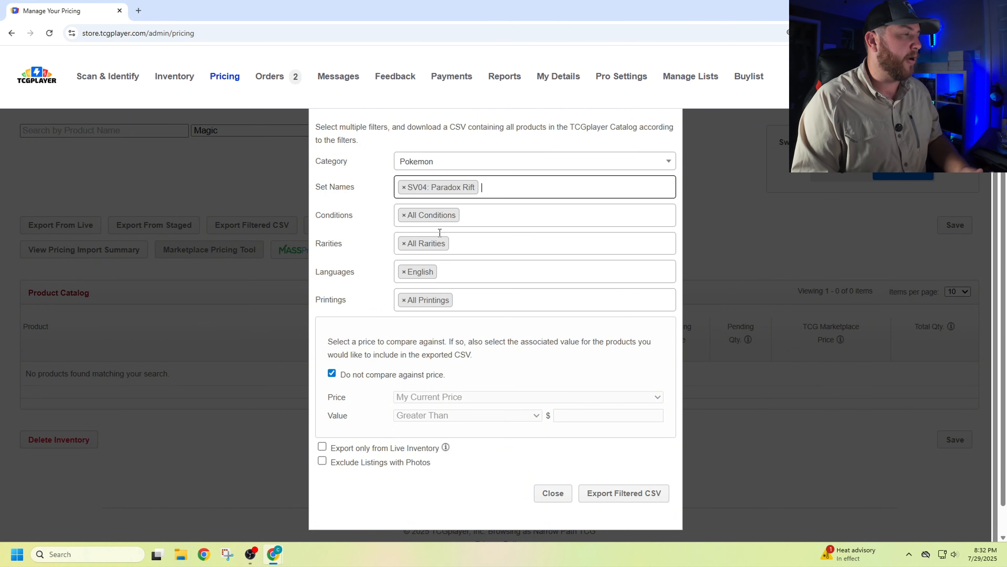
Restrict the export's conditions to Near Mint and export the filtered CSV.
{"action": "left_click", "coordinate": [404, 215]}
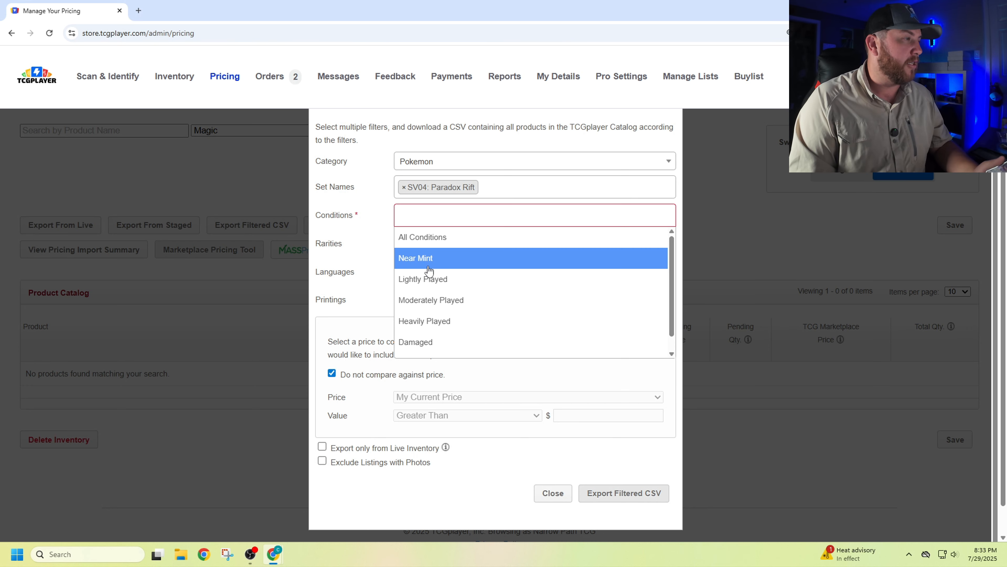
{"action": "left_click", "coordinate": [429, 258]}
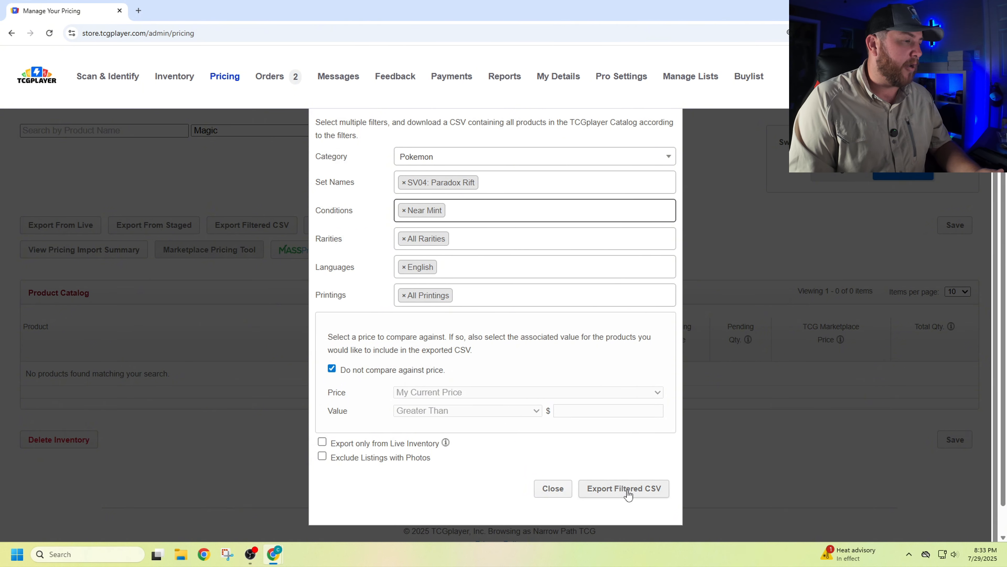
{"action": "left_click", "coordinate": [620, 494]}
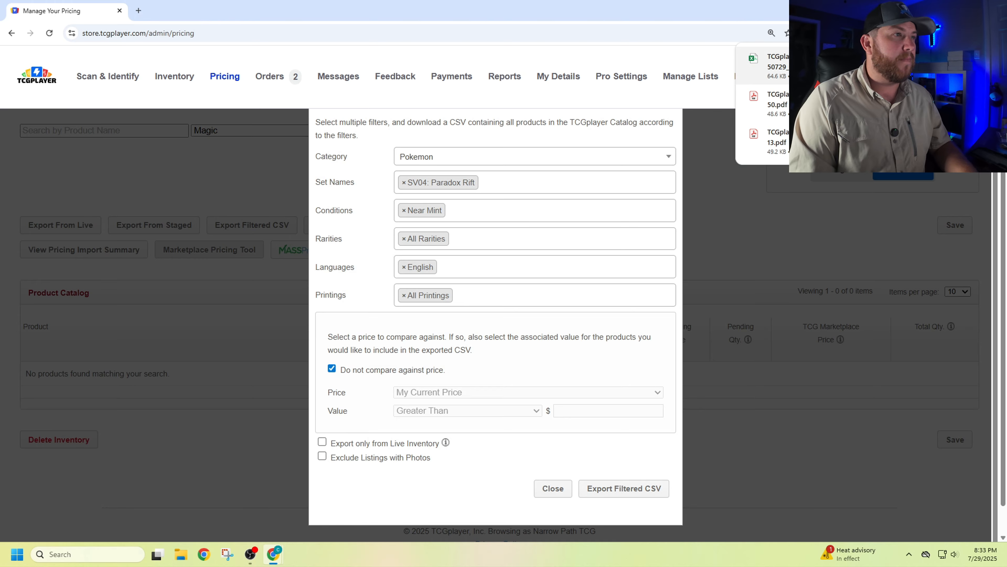
Open the exported pricing CSV in Excel and bold its header row.
{"action": "left_click", "coordinate": [771, 63]}
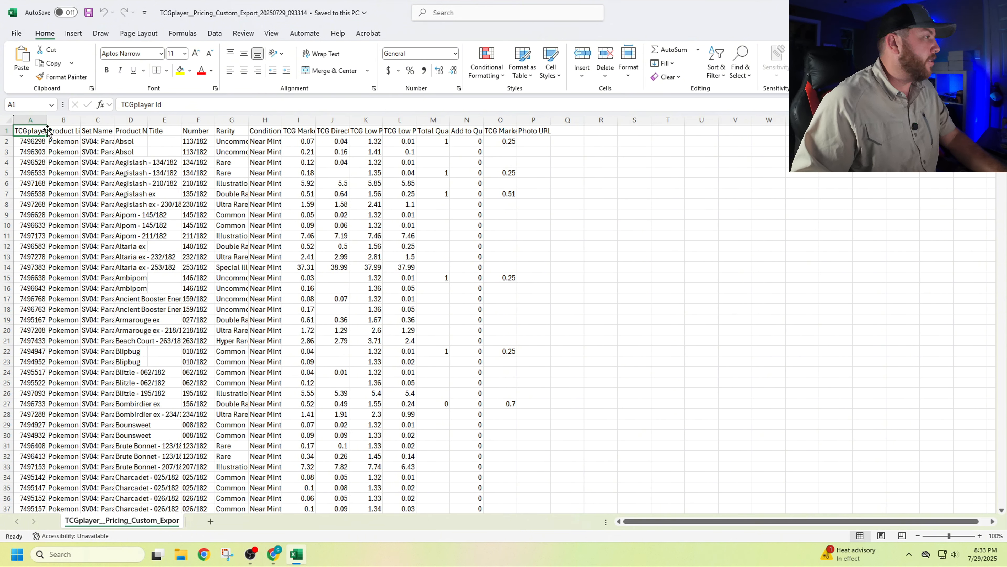
{"action": "left_click", "coordinate": [3, 131]}
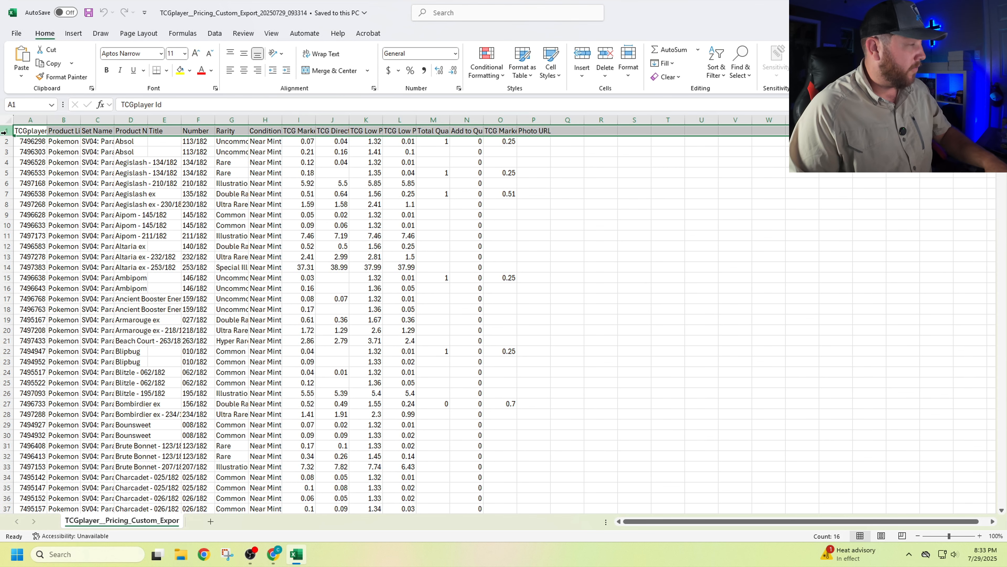
{"action": "key", "text": "ctrl+b"}
{"action": "left_click", "coordinate": [97, 183]}
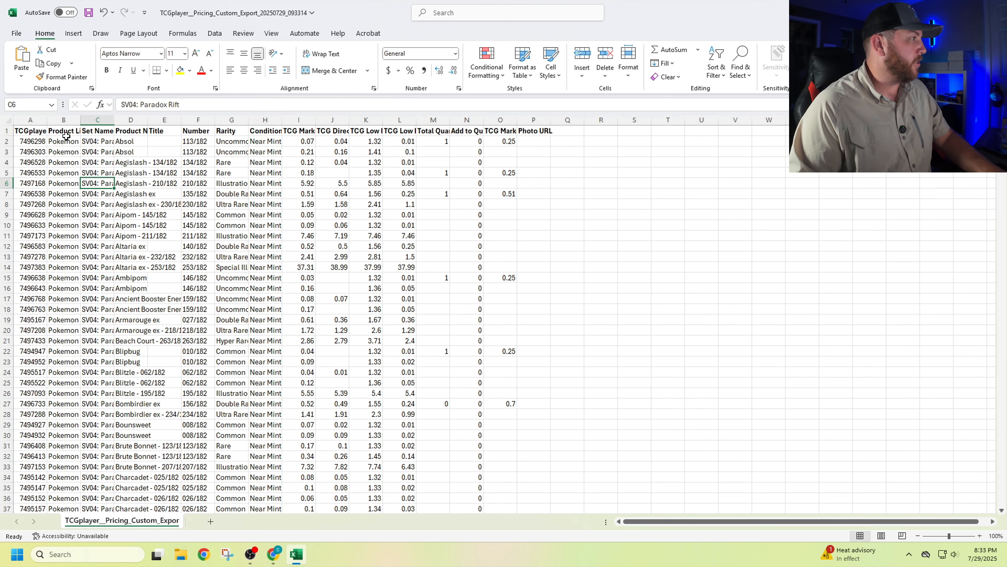
Fit the TCGplayer Id, Product Line, Set Name, Product Name, Condition and Add to Quantity columns to their contents.
{"action": "double_click", "coordinate": [45, 121]}
{"action": "double_click", "coordinate": [94, 119]}
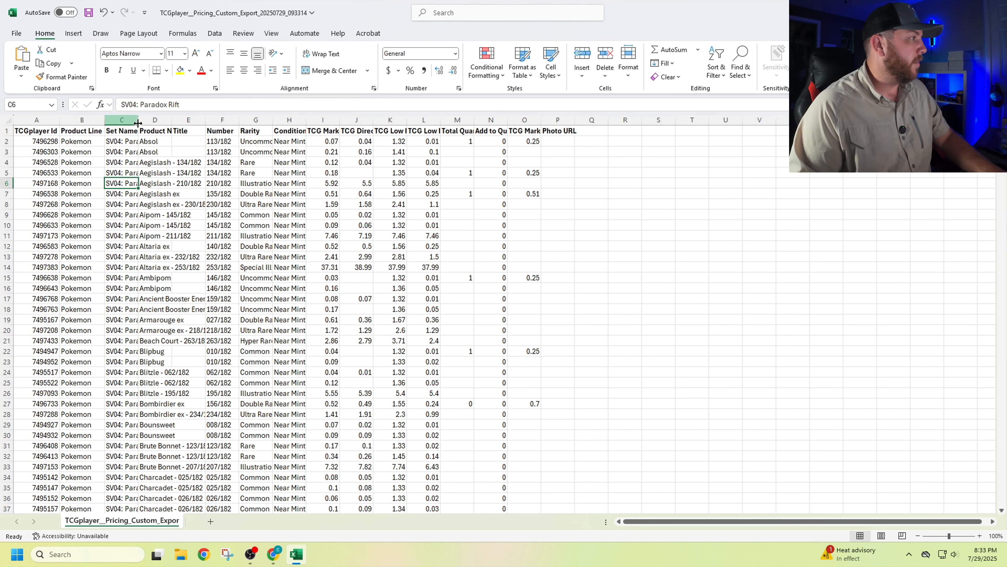
{"action": "double_click", "coordinate": [137, 120]}
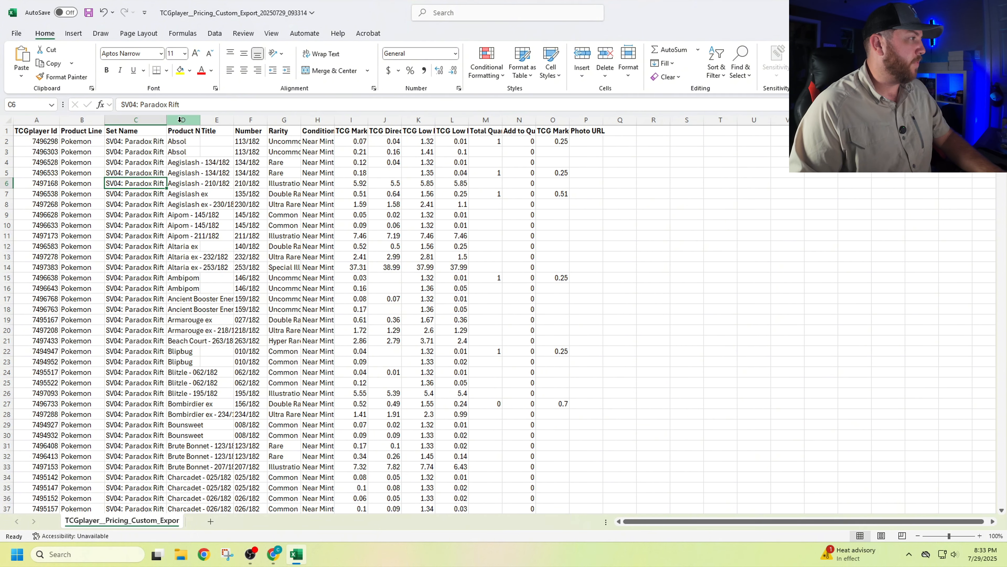
{"action": "double_click", "coordinate": [200, 120]}
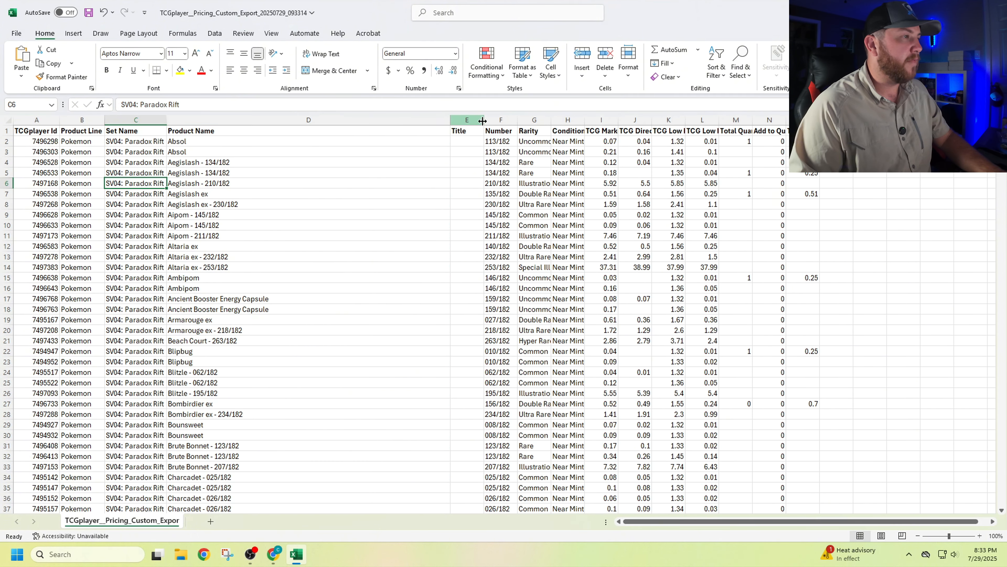
{"action": "double_click", "coordinate": [586, 120]}
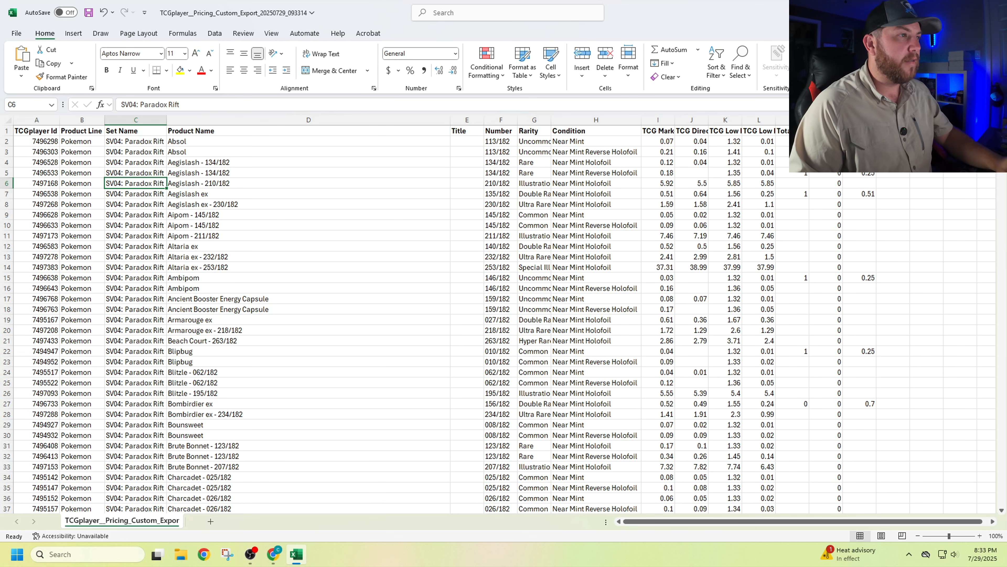
{"action": "double_click", "coordinate": [843, 120]}
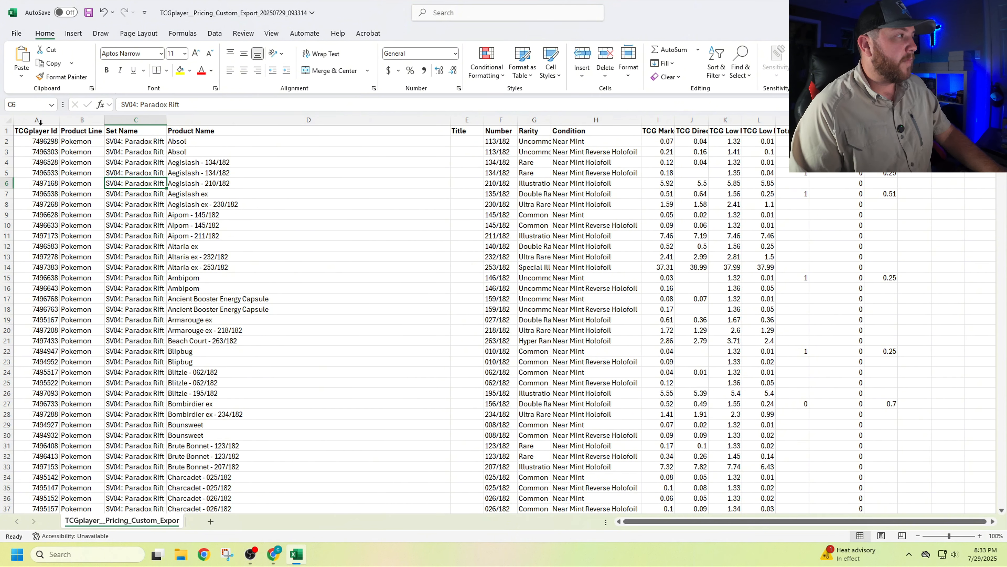
Hide the TCGplayer Id and Product Line columns.
{"action": "left_click_drag", "start_coordinate": [39, 119], "coordinate": [85, 119]}
{"action": "right_click", "coordinate": [85, 120]}
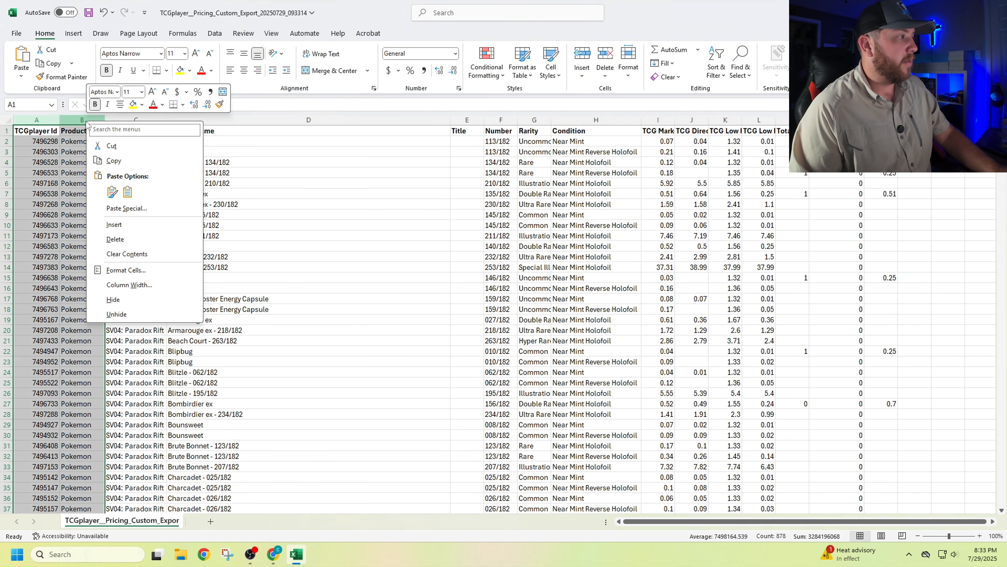
{"action": "left_click", "coordinate": [132, 300]}
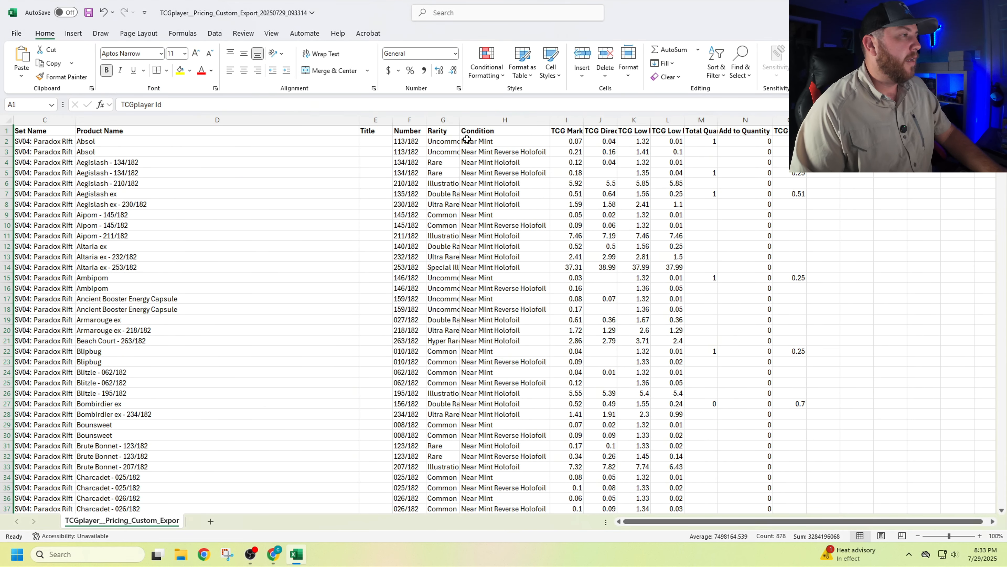
Check the printing variants in the Condition column, trying a narrower width before refitting it to its contents.
{"action": "left_click", "coordinate": [498, 132]}
{"action": "left_click", "coordinate": [504, 152]}
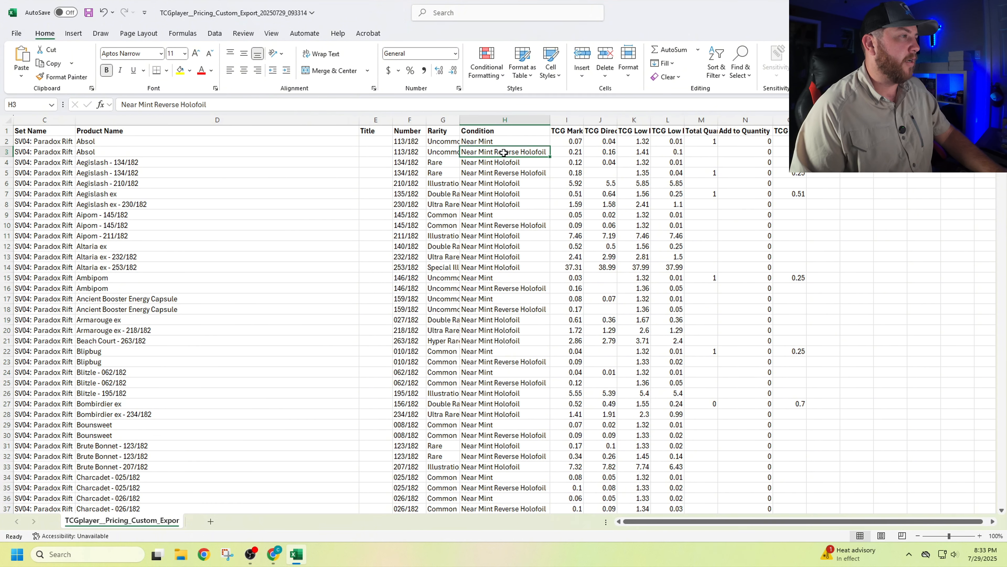
{"action": "left_click_drag", "start_coordinate": [503, 152], "coordinate": [505, 159]}
{"action": "left_click", "coordinate": [509, 154]}
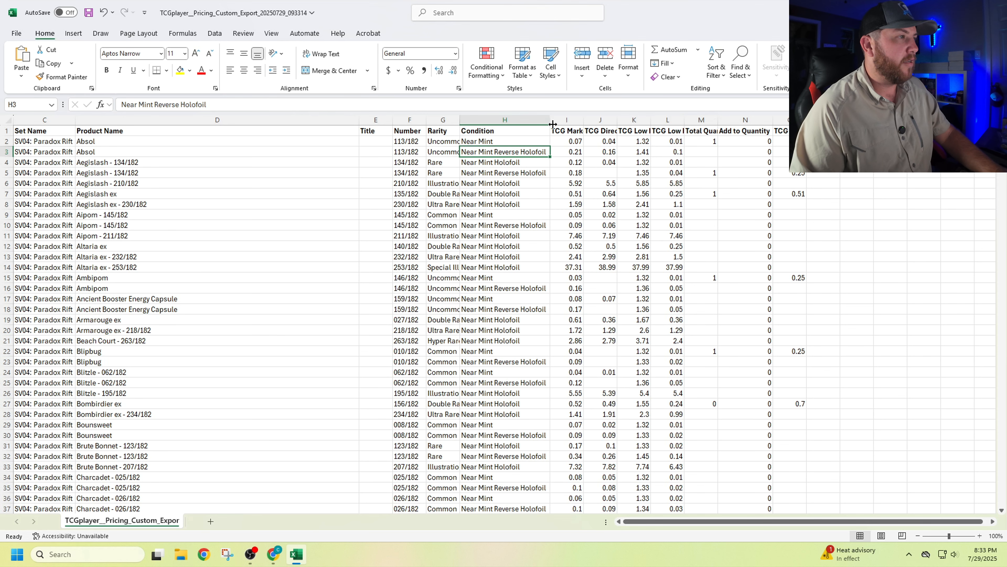
{"action": "left_click_drag", "start_coordinate": [553, 124], "coordinate": [492, 127]}
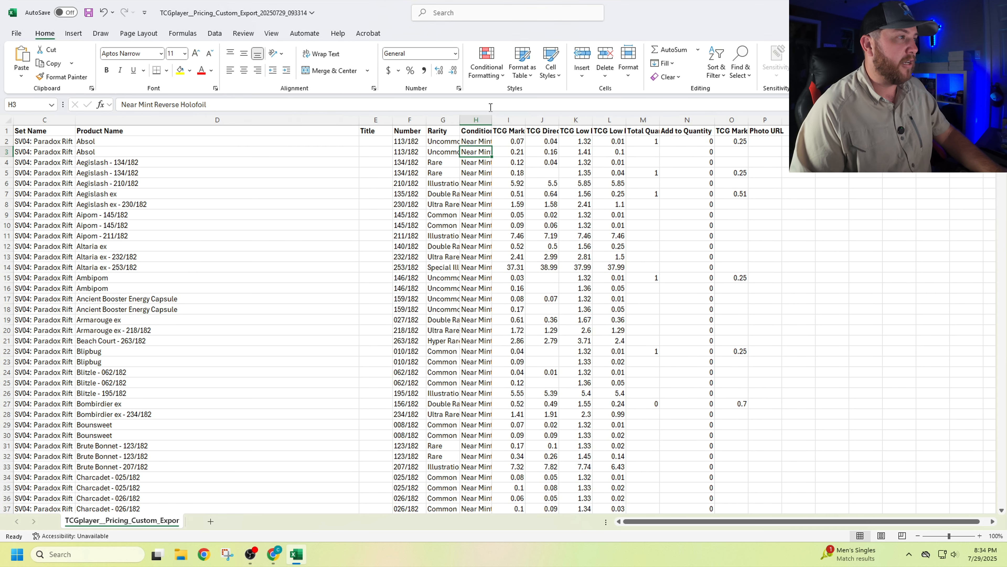
{"action": "left_click_drag", "start_coordinate": [492, 124], "coordinate": [515, 120]}
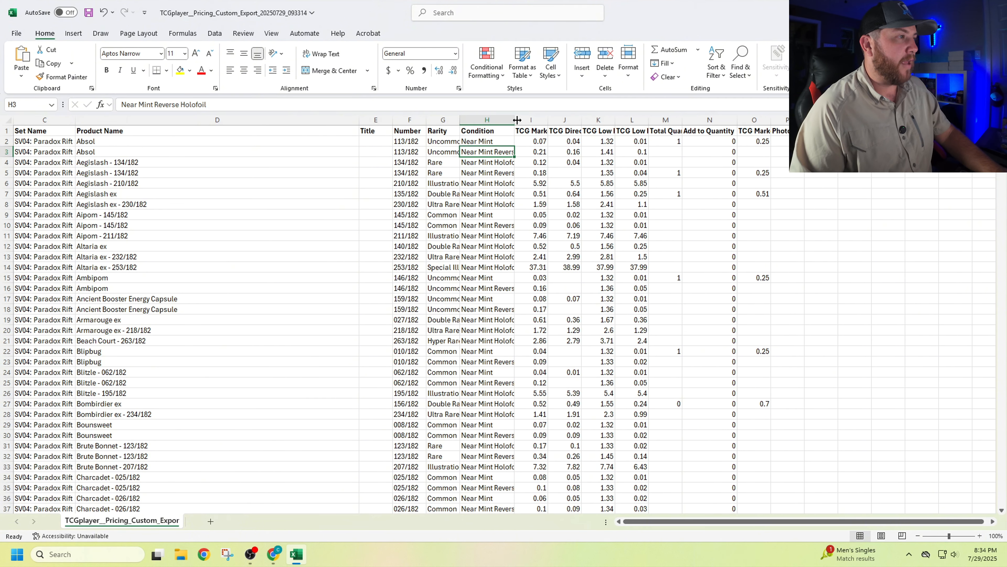
{"action": "double_click", "coordinate": [517, 120]}
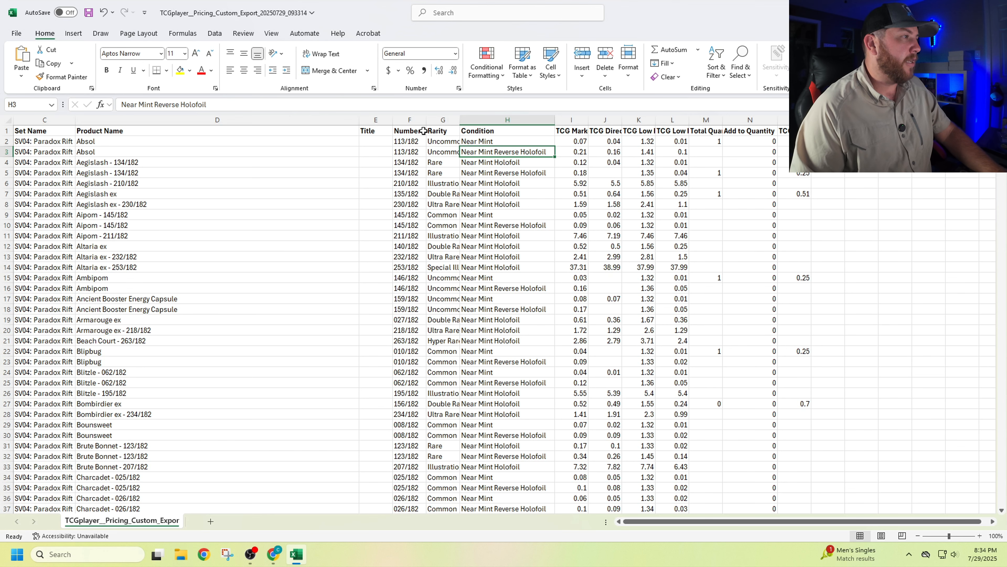
Fit the TCG Market Price column to its header and narrow the TCG Direct Low column after viewing its full title.
{"action": "left_click", "coordinate": [402, 131]}
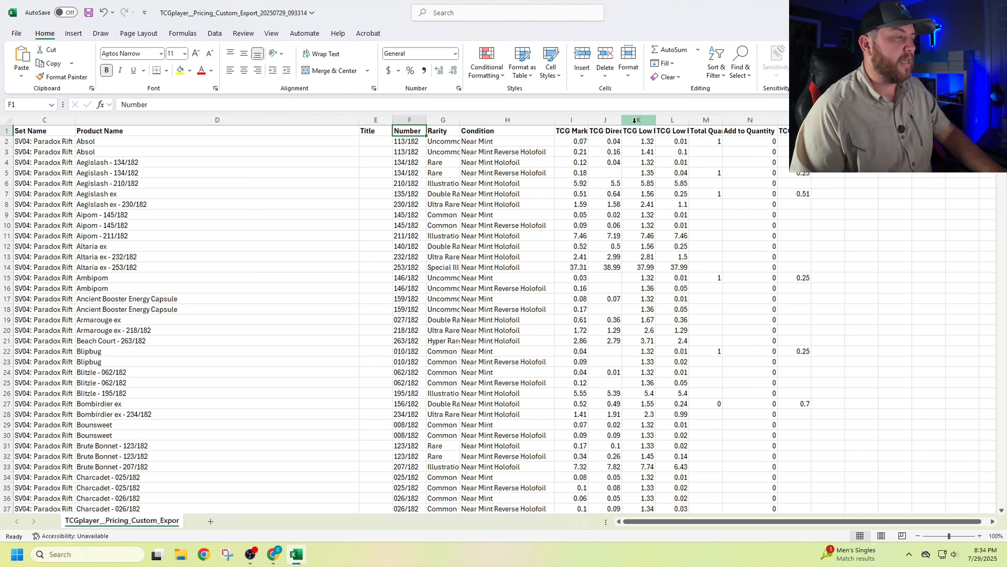
{"action": "double_click", "coordinate": [588, 120]}
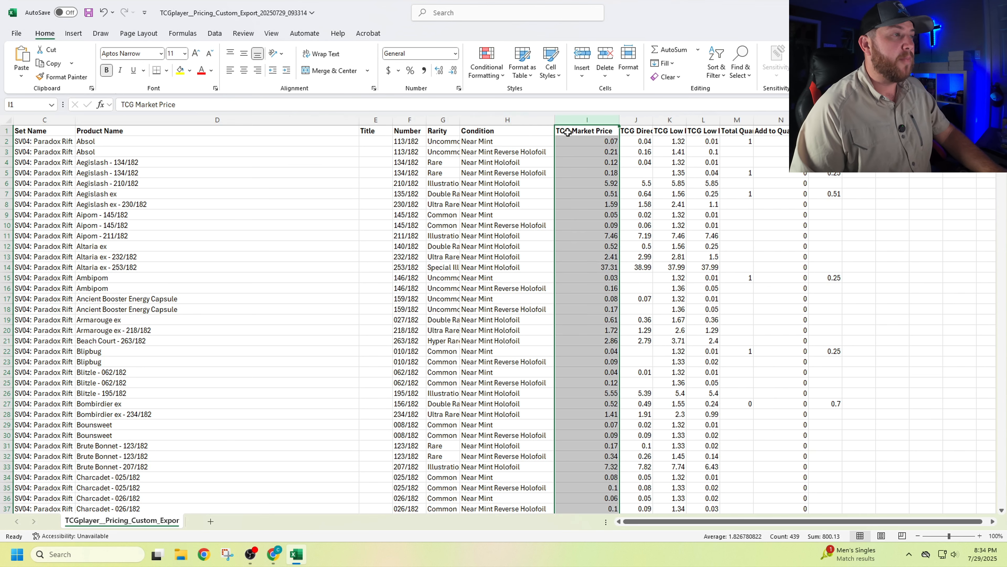
{"action": "left_click", "coordinate": [645, 120]}
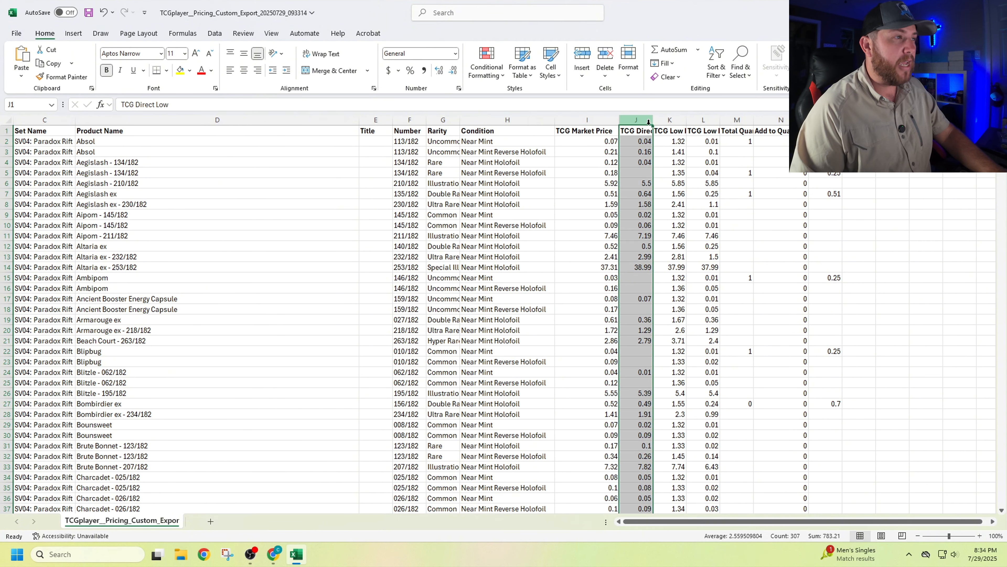
{"action": "double_click", "coordinate": [653, 123]}
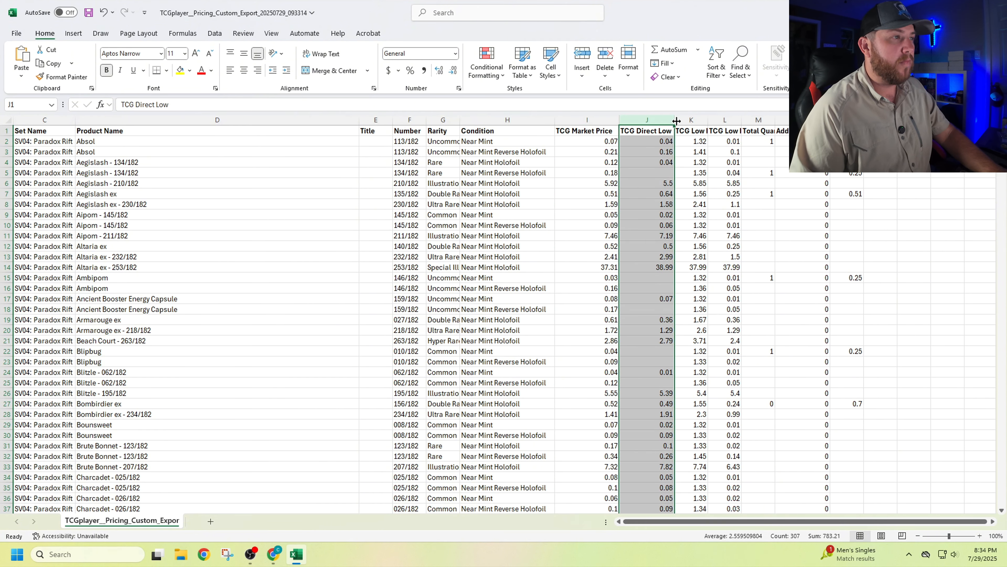
{"action": "left_click_drag", "start_coordinate": [674, 122], "coordinate": [647, 123]}
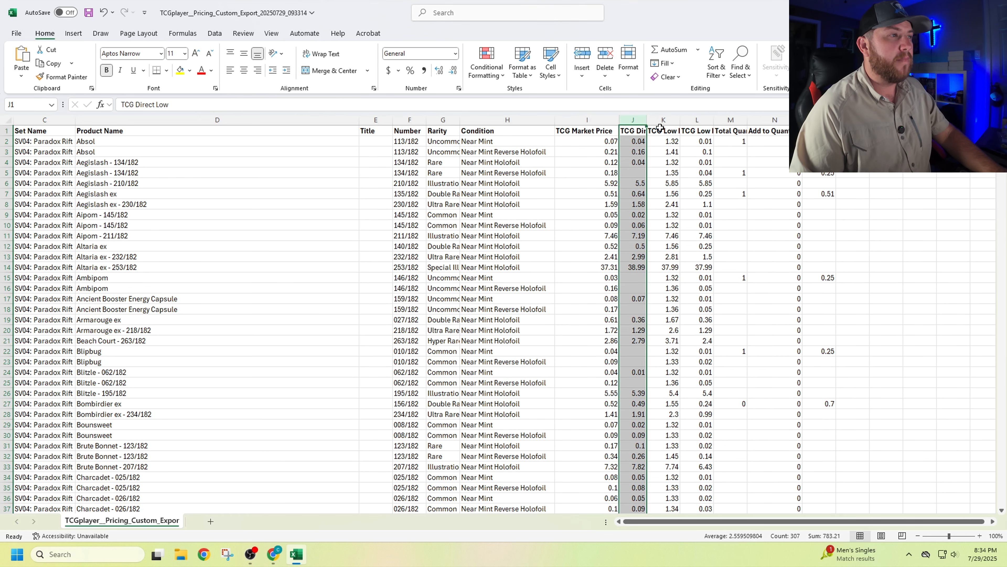
Expand and trim the TCG Low Price With Shipping column, and fit the TCG Low Price and Total Quantity columns to their headers.
{"action": "double_click", "coordinate": [680, 121]}
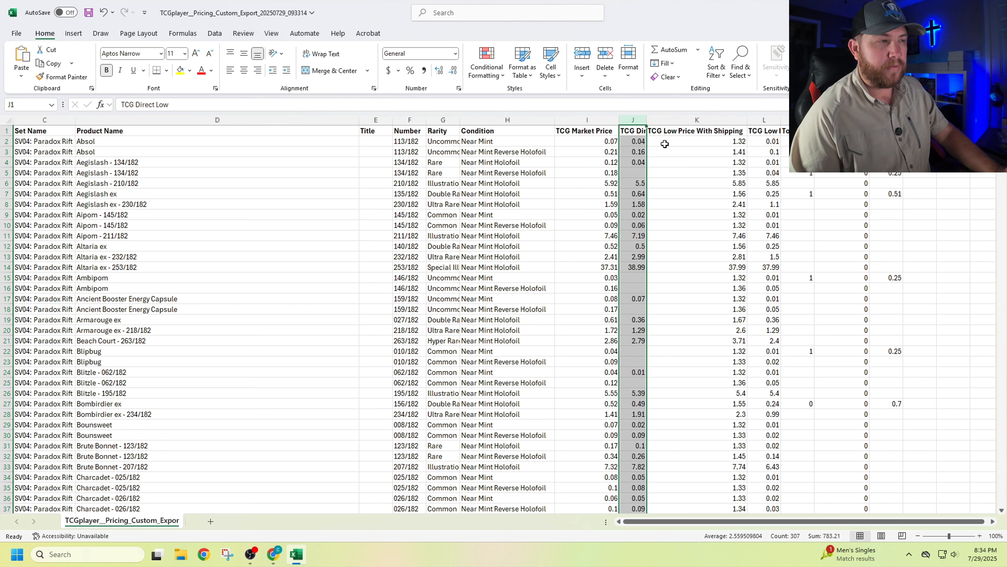
{"action": "left_click_drag", "start_coordinate": [747, 120], "coordinate": [691, 124]}
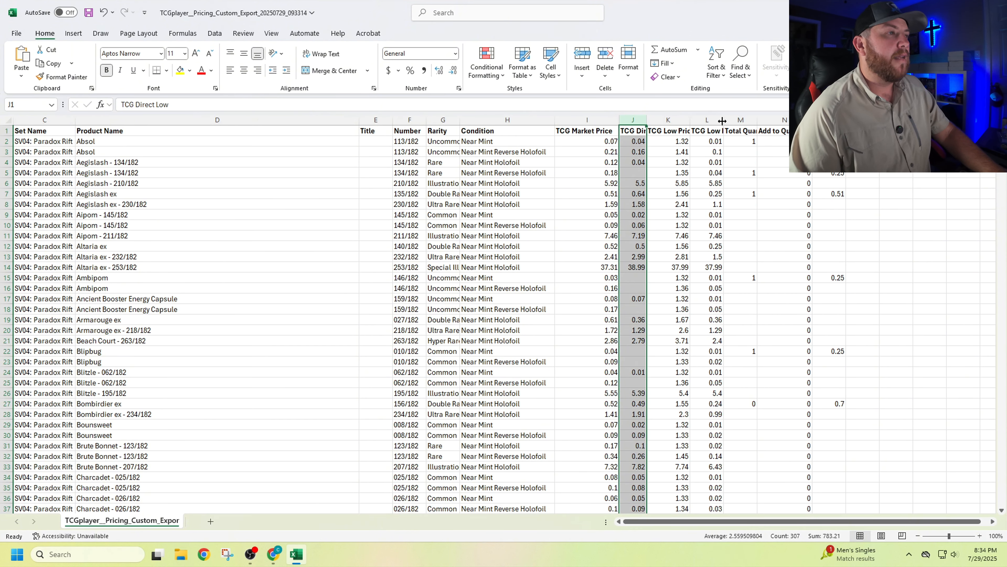
{"action": "double_click", "coordinate": [725, 120]}
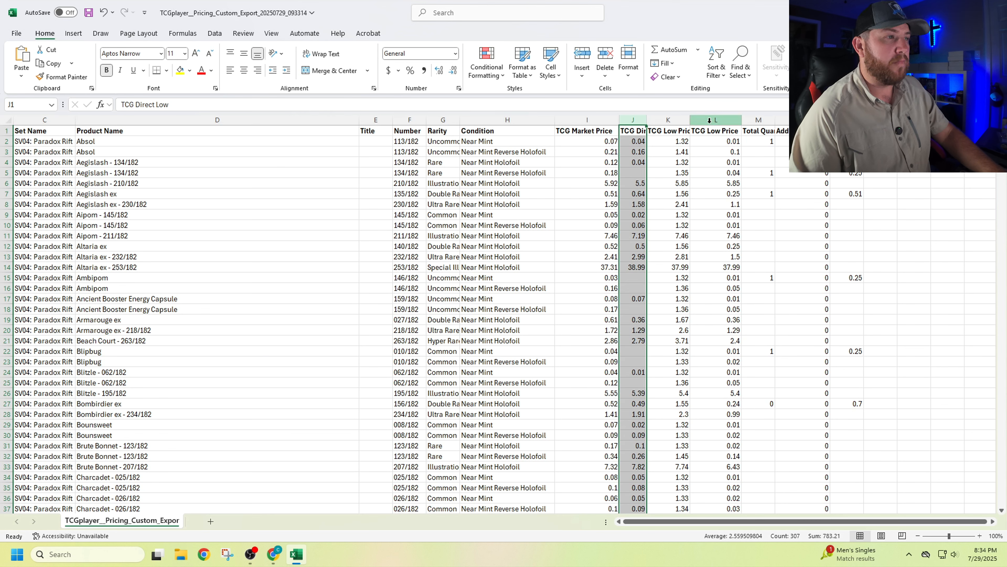
{"action": "double_click", "coordinate": [775, 121]}
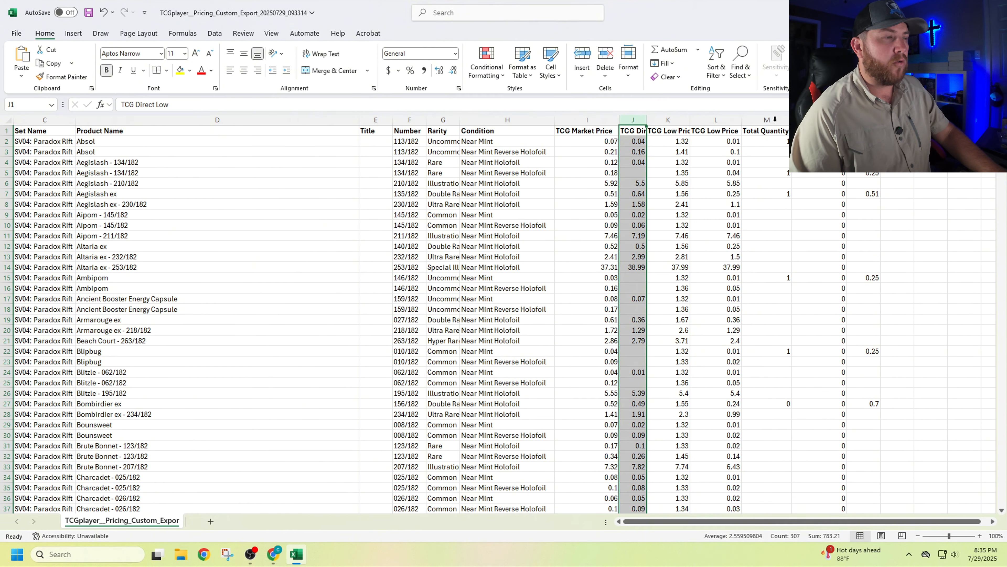
{"action": "left_click", "coordinate": [769, 119]}
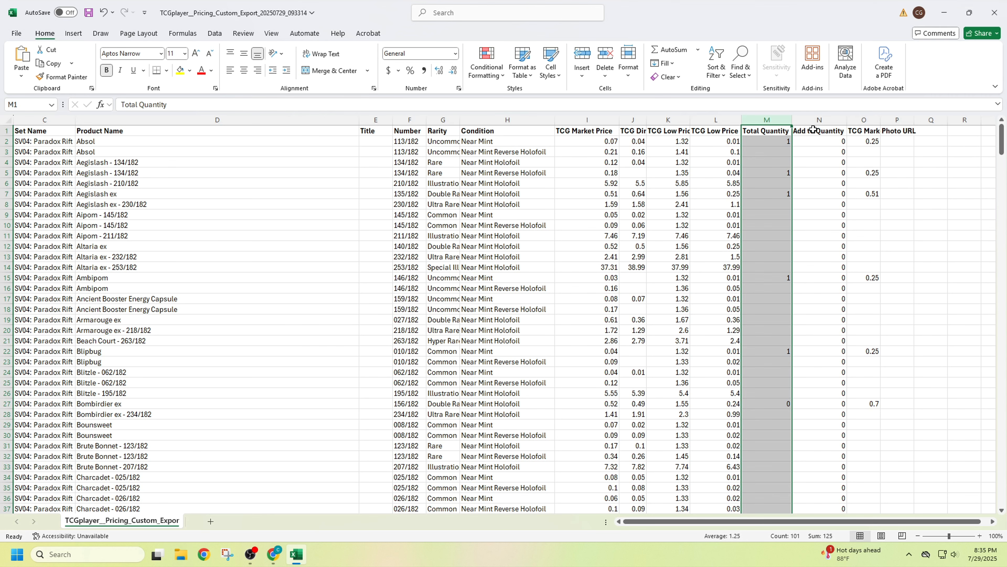
Fill the Add to Quantity column with light blue.
{"action": "left_click", "coordinate": [819, 120]}
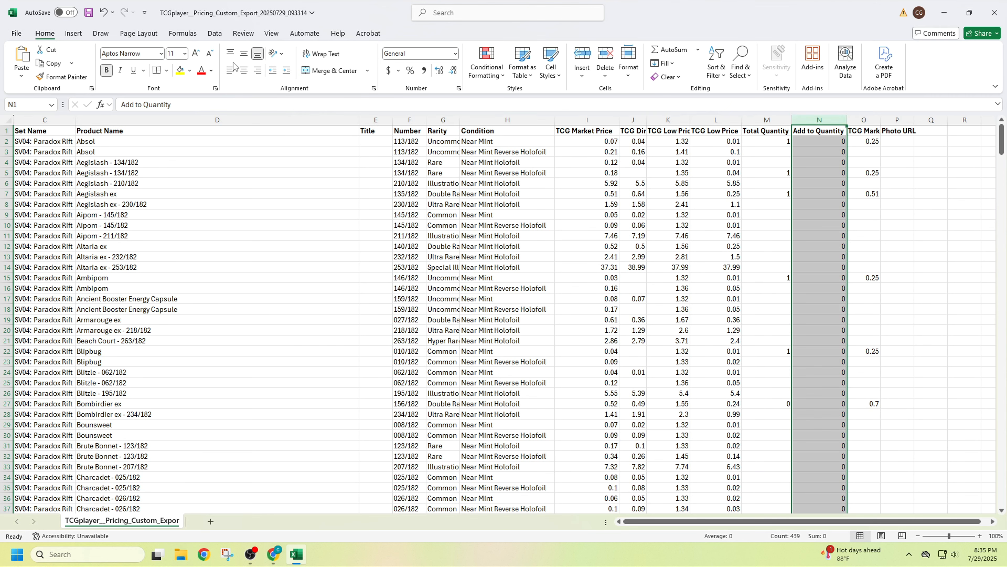
{"action": "left_click", "coordinate": [190, 70]}
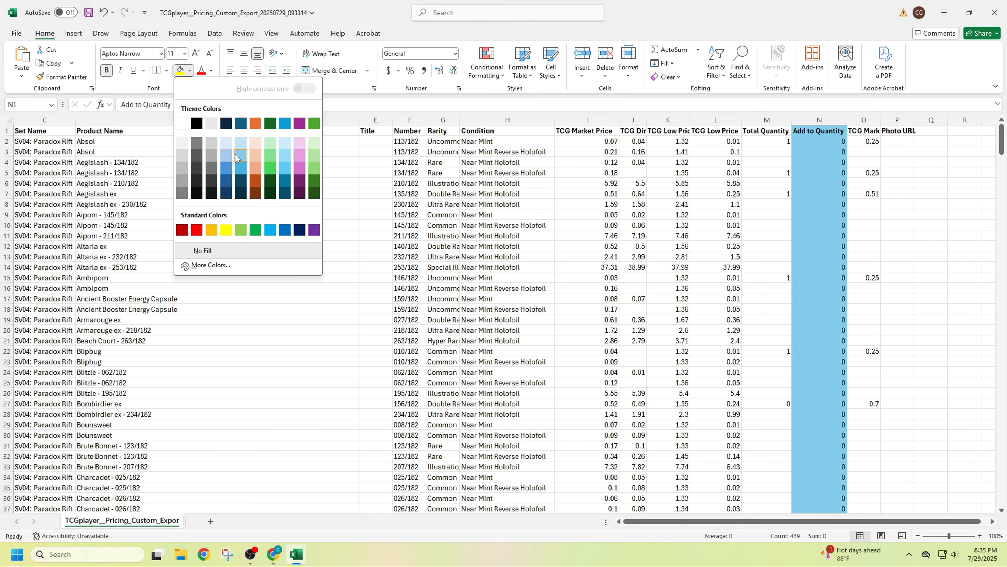
{"action": "left_click", "coordinate": [241, 153]}
{"action": "left_click", "coordinate": [930, 267]}
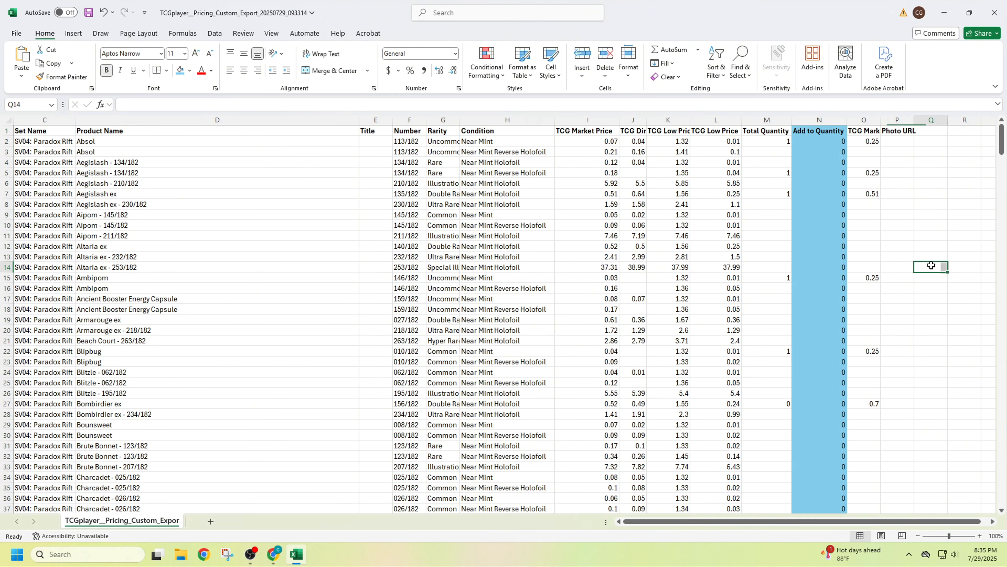
{"action": "left_click", "coordinate": [824, 139]}
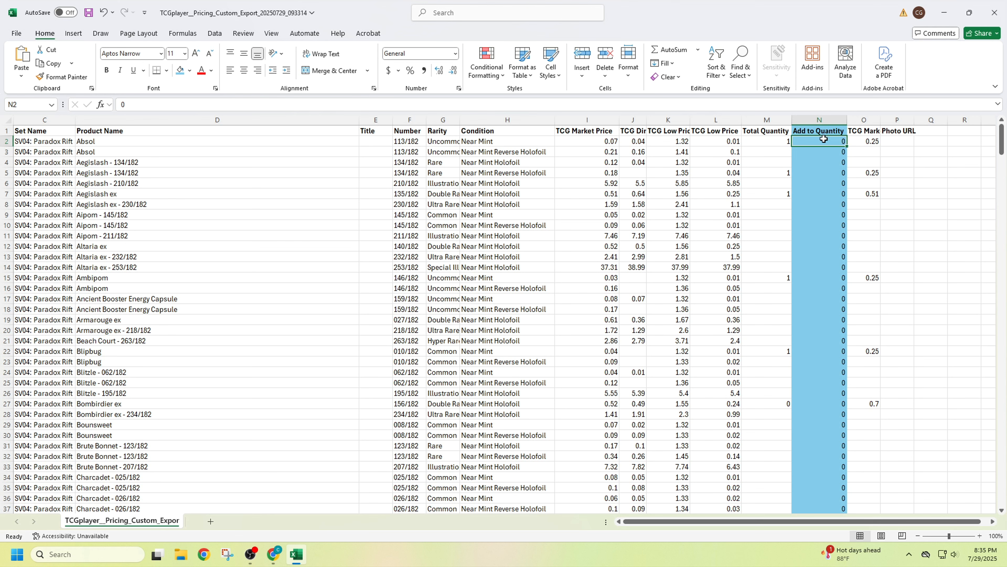
Fit the TCG Marketplace Price column to its header and fill it with light orange.
{"action": "left_click", "coordinate": [871, 120]}
{"action": "left_click", "coordinate": [880, 120]}
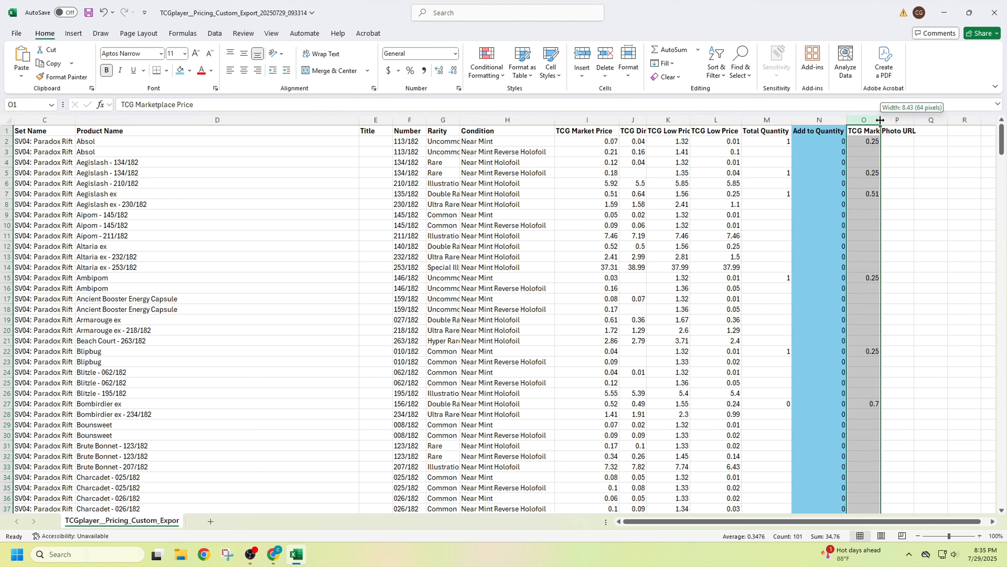
{"action": "double_click", "coordinate": [880, 120]}
{"action": "left_click", "coordinate": [872, 132]}
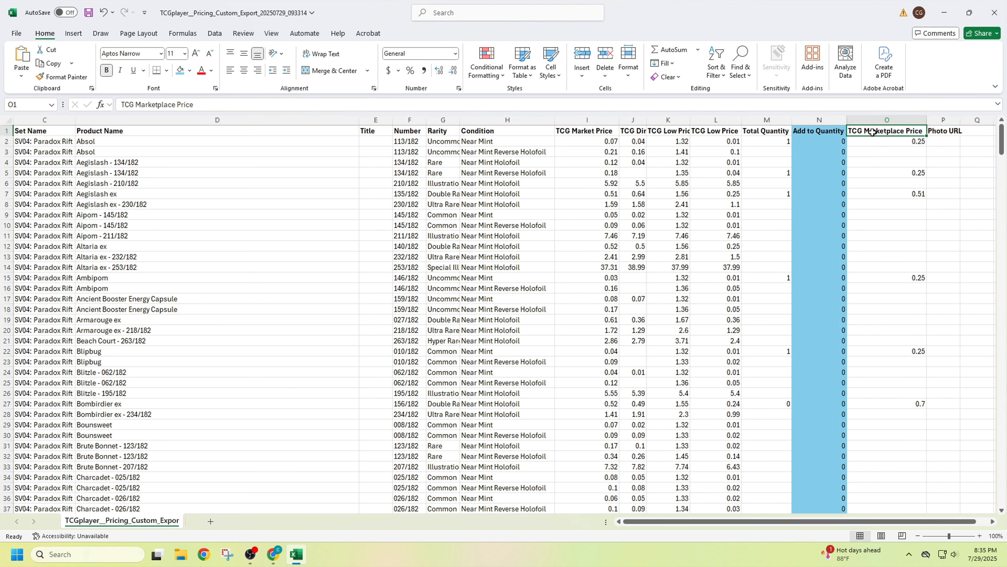
{"action": "left_click", "coordinate": [876, 120]}
{"action": "left_click", "coordinate": [190, 71]}
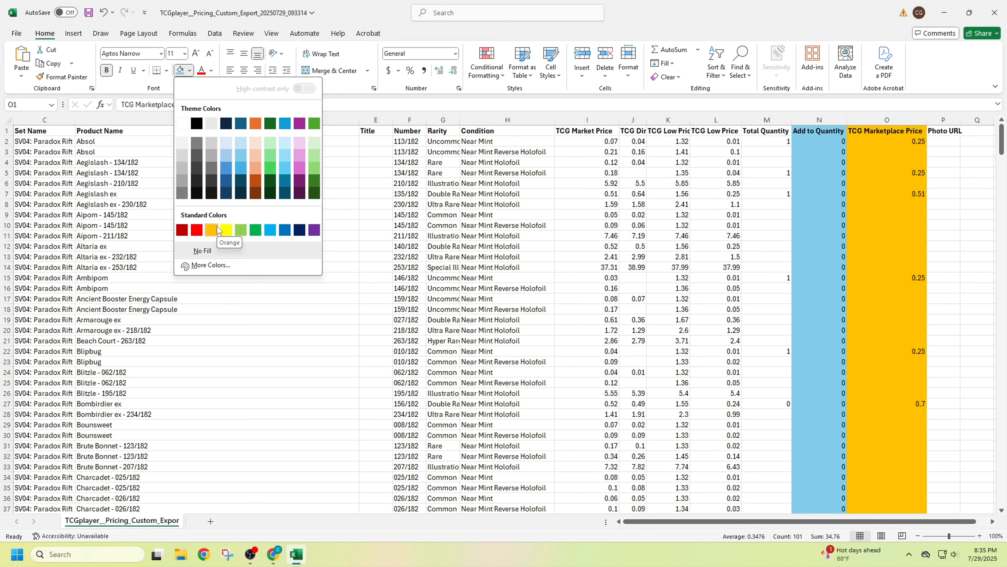
{"action": "left_click", "coordinate": [256, 162]}
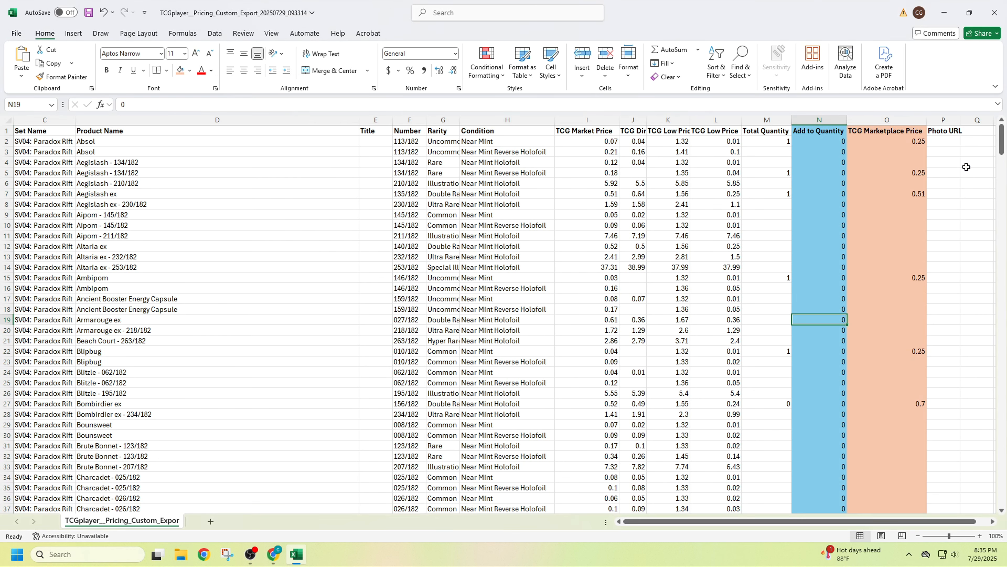
Hide the Photo URL column.
{"action": "left_click", "coordinate": [940, 117]}
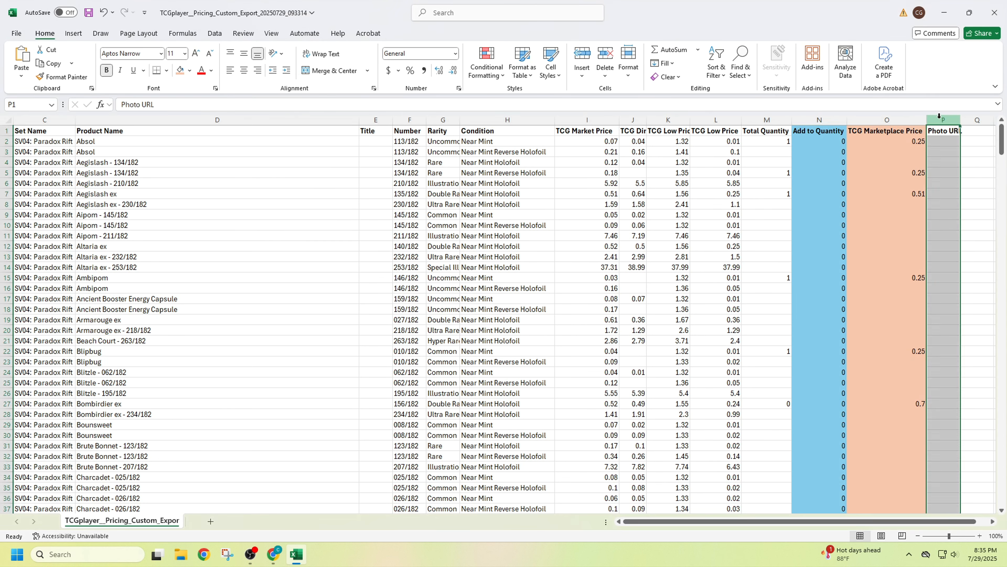
{"action": "right_click", "coordinate": [940, 117]}
{"action": "left_click", "coordinate": [853, 296]}
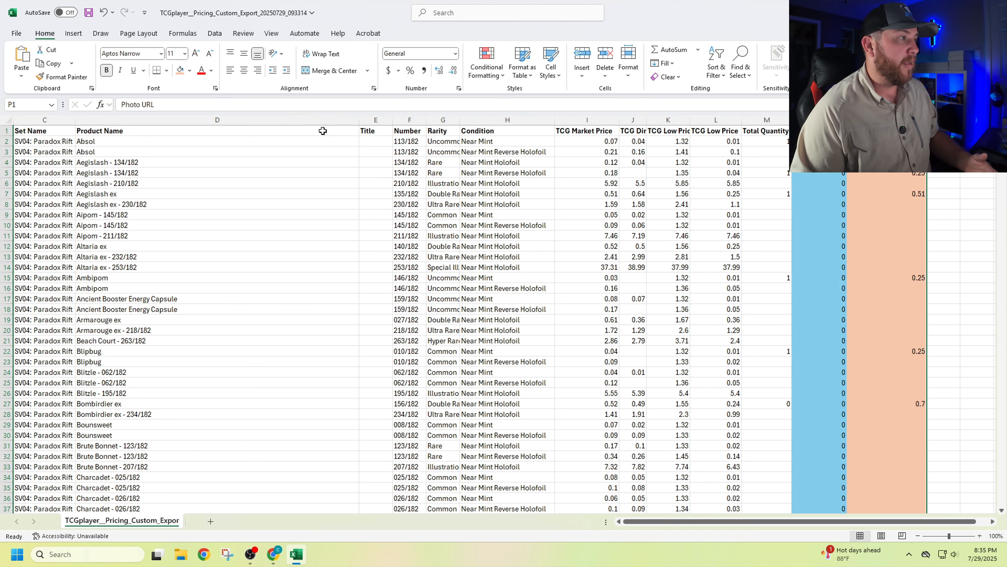
Hide the Title column.
{"action": "right_click", "coordinate": [368, 118]}
{"action": "left_click", "coordinate": [397, 303]}
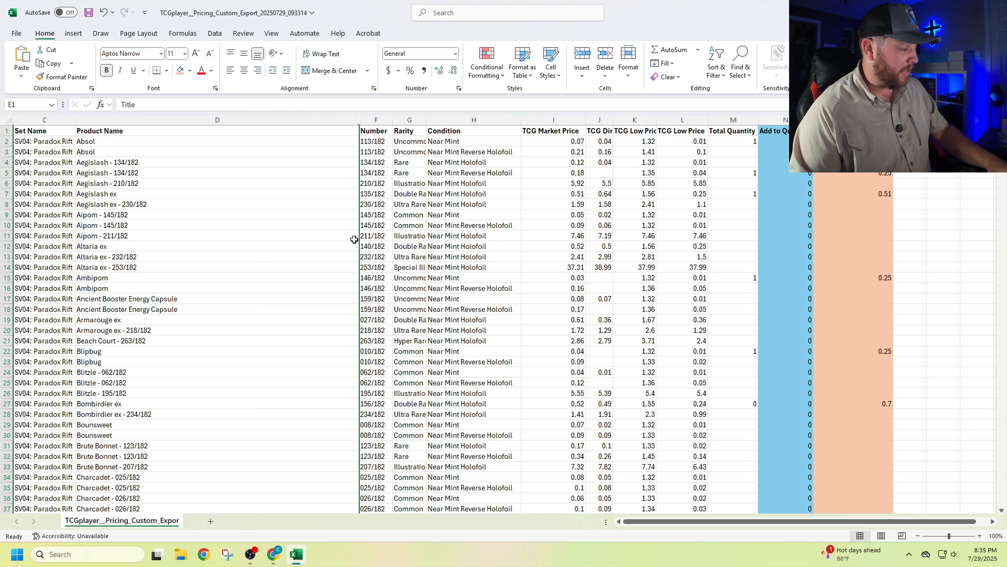
Search the Number column for card 135/182 and select the matching Aegislash ex row.
{"action": "key", "text": "ctrl+f"}
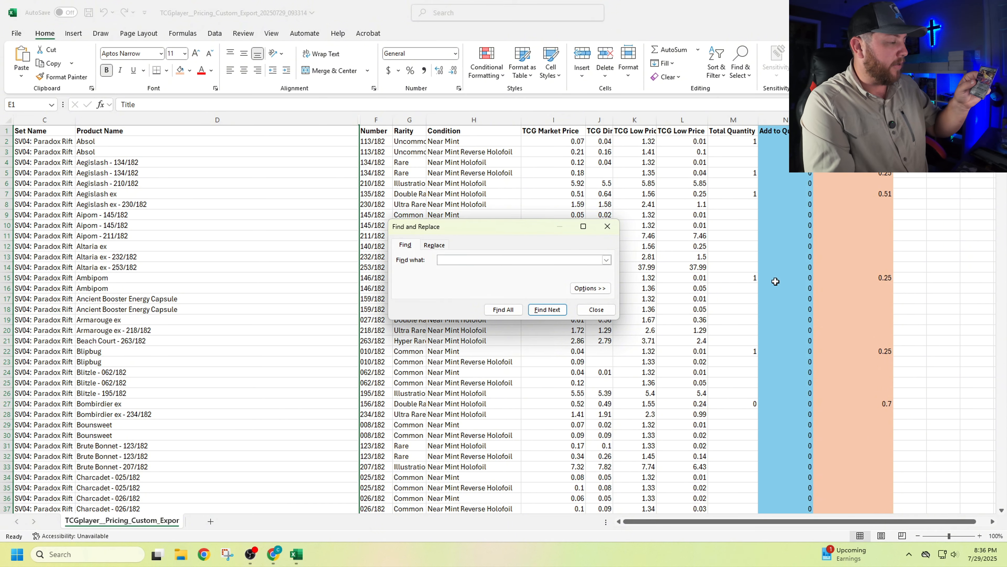
{"action": "type", "text": "135/182"}
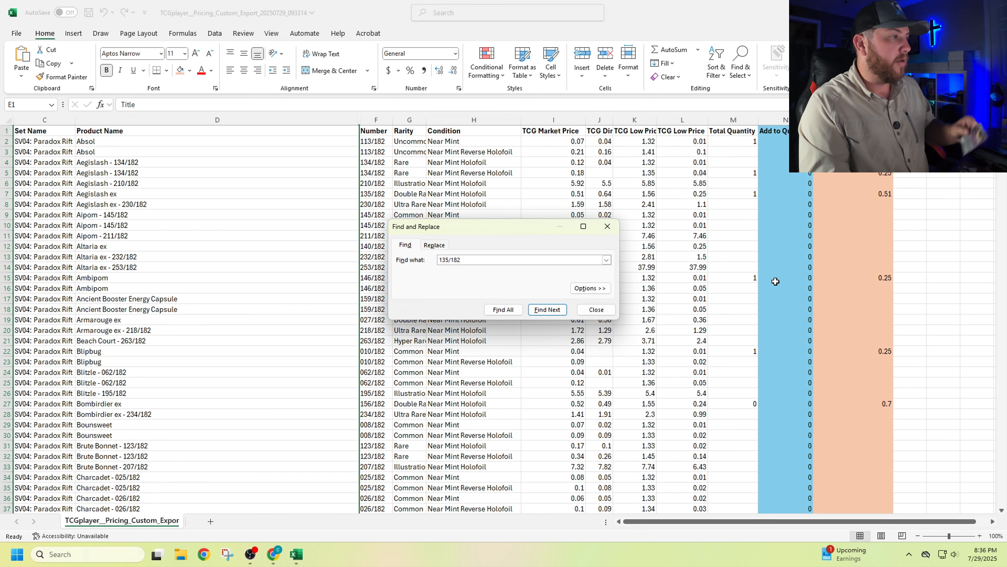
{"action": "key", "text": "Return"}
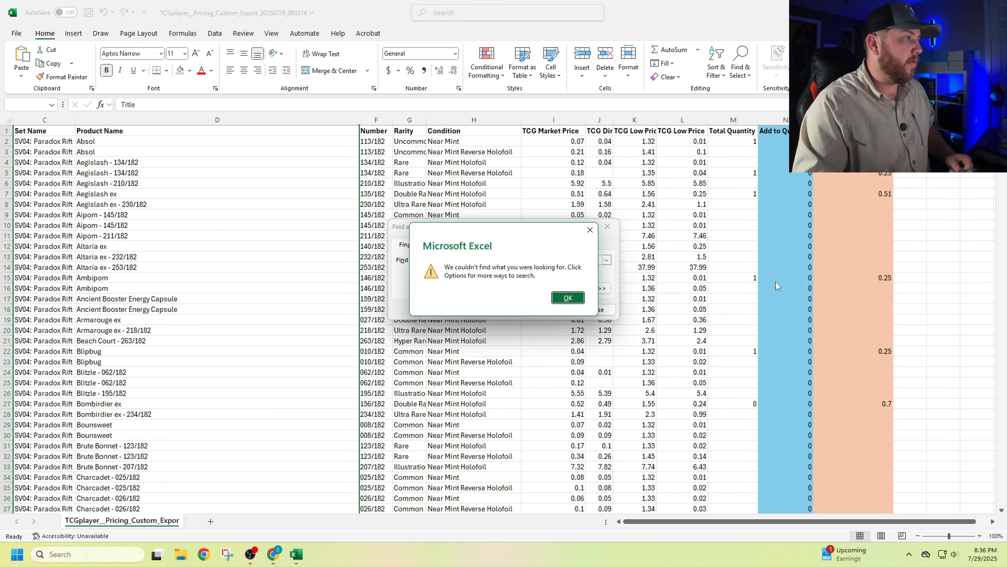
{"action": "key", "text": "Return"}
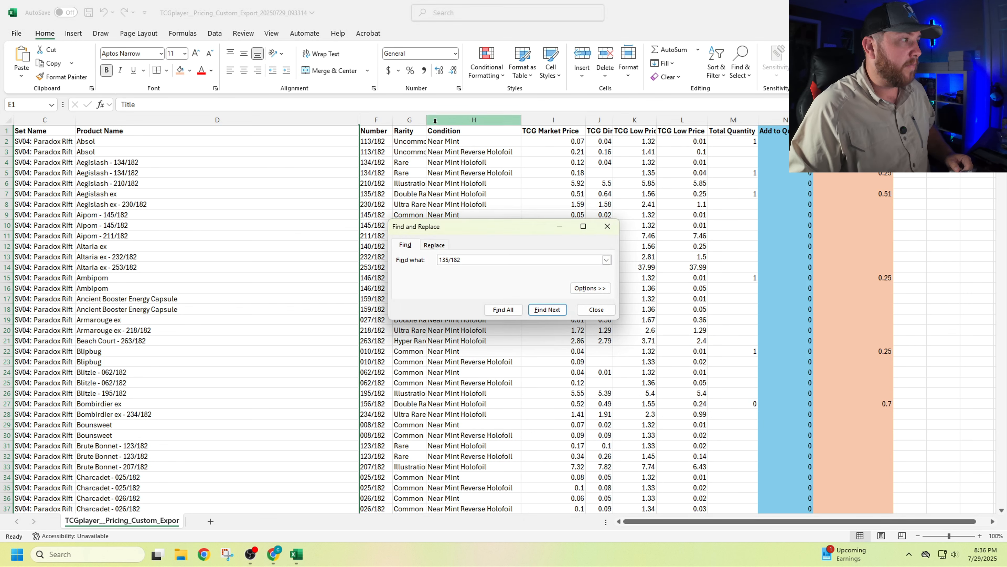
{"action": "left_click", "coordinate": [376, 119]}
{"action": "left_click", "coordinate": [555, 309]}
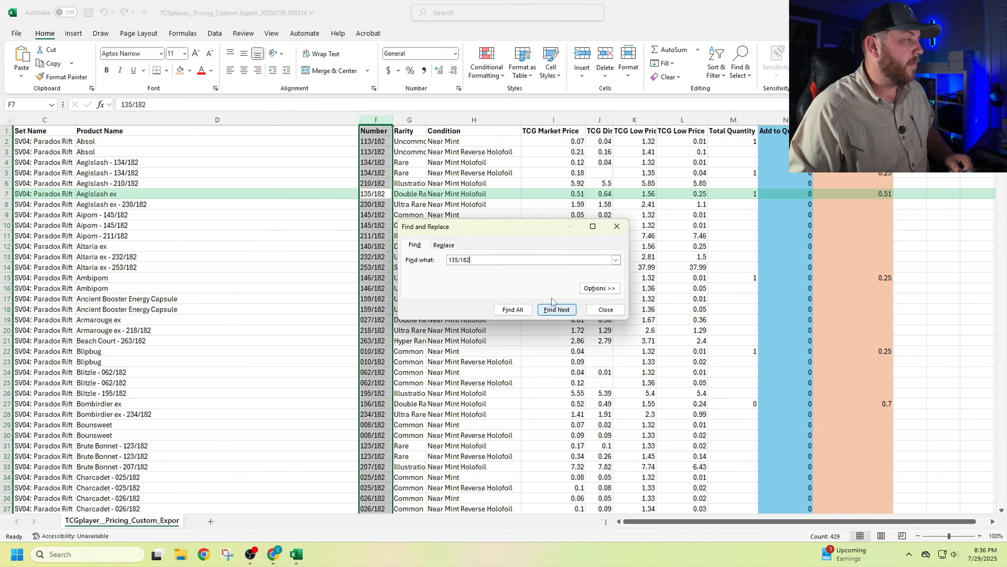
{"action": "left_click", "coordinate": [615, 228]}
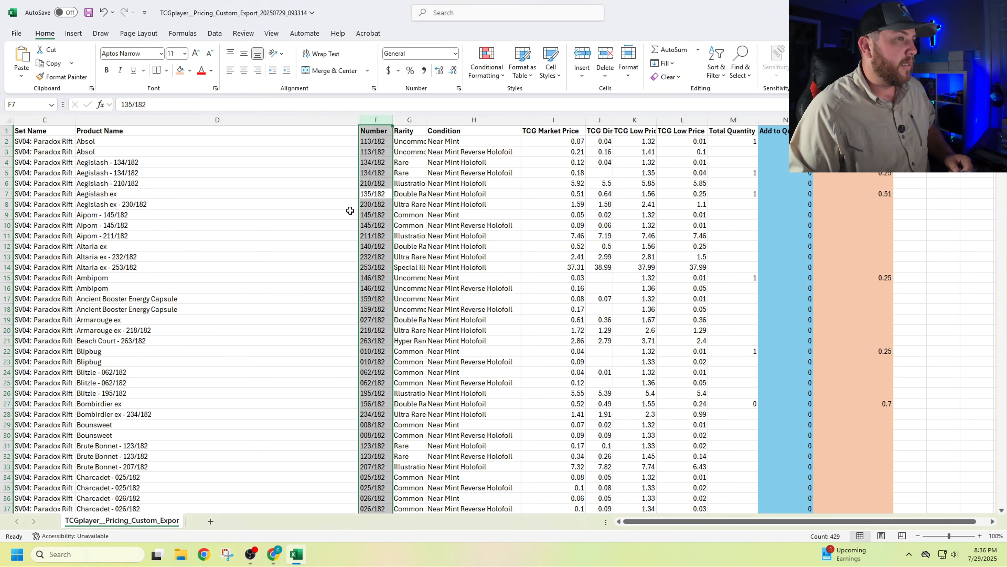
{"action": "left_click", "coordinate": [7, 194]}
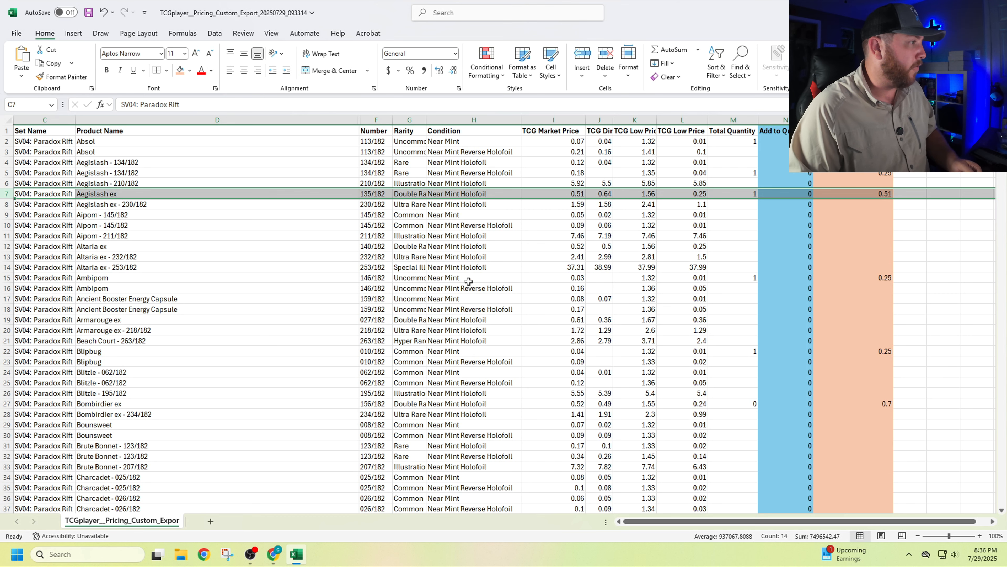
For Altaria ex 140/182, set Add to Quantity to 1 and the marketplace price to 0.52, matching its TCG Market Price.
{"action": "left_click_drag", "start_coordinate": [364, 246], "coordinate": [735, 261]}
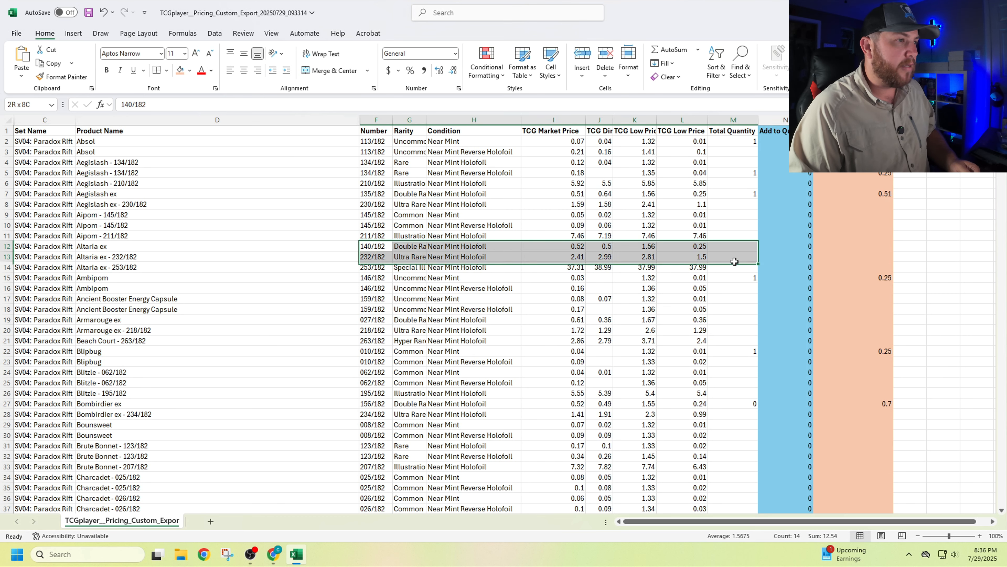
{"action": "left_click", "coordinate": [771, 247]}
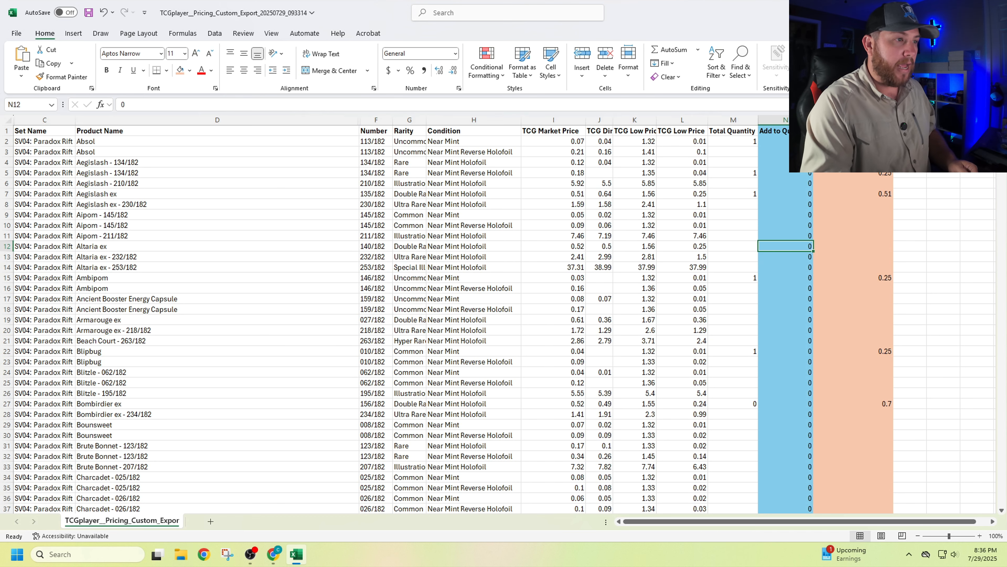
{"action": "type", "text": "1"}
{"action": "left_click", "coordinate": [859, 247]}
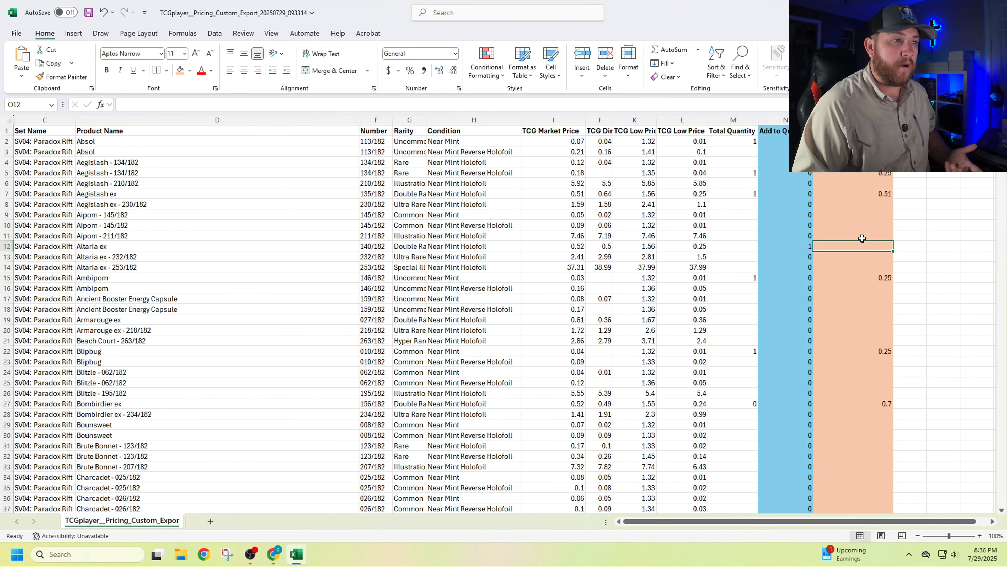
{"action": "double_click", "coordinate": [855, 247]}
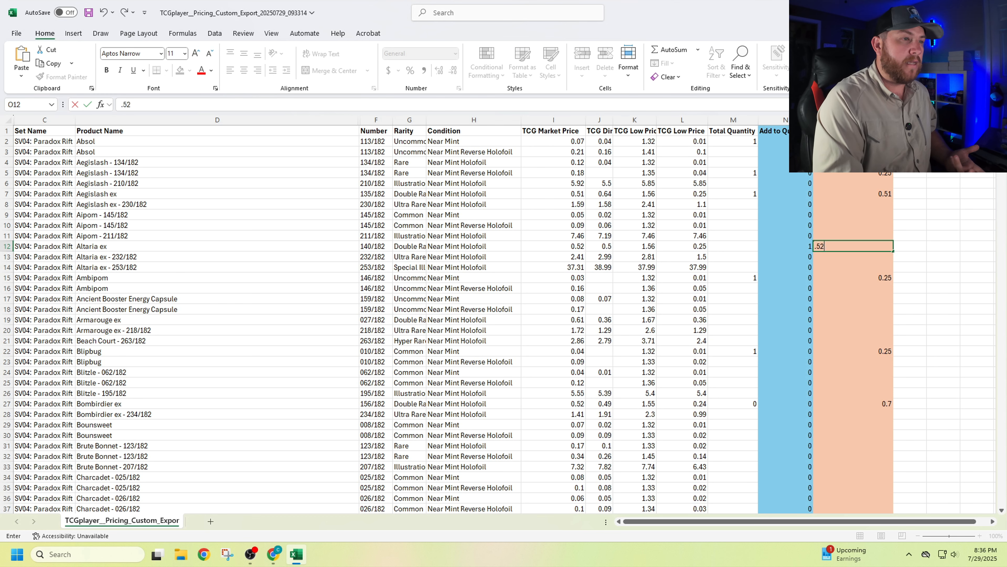
{"action": "key", "text": "Return"}
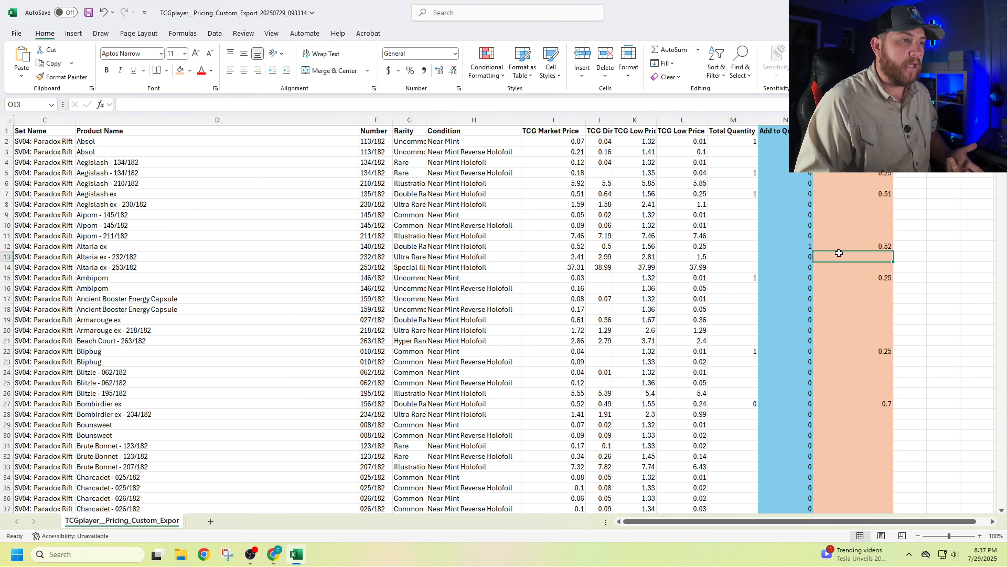
{"action": "left_click", "coordinate": [836, 243]}
{"action": "left_click", "coordinate": [568, 243]}
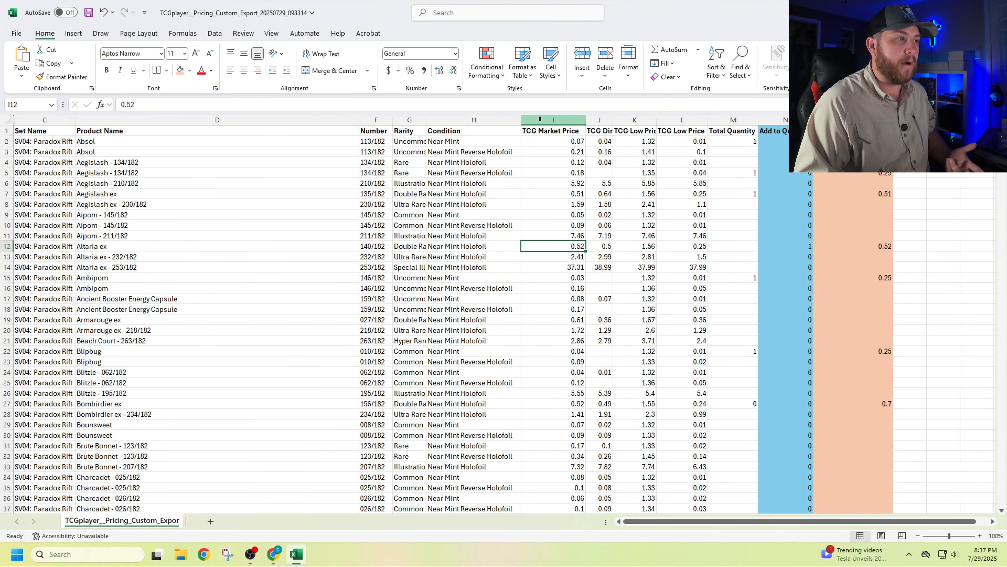
{"action": "left_click", "coordinate": [864, 246]}
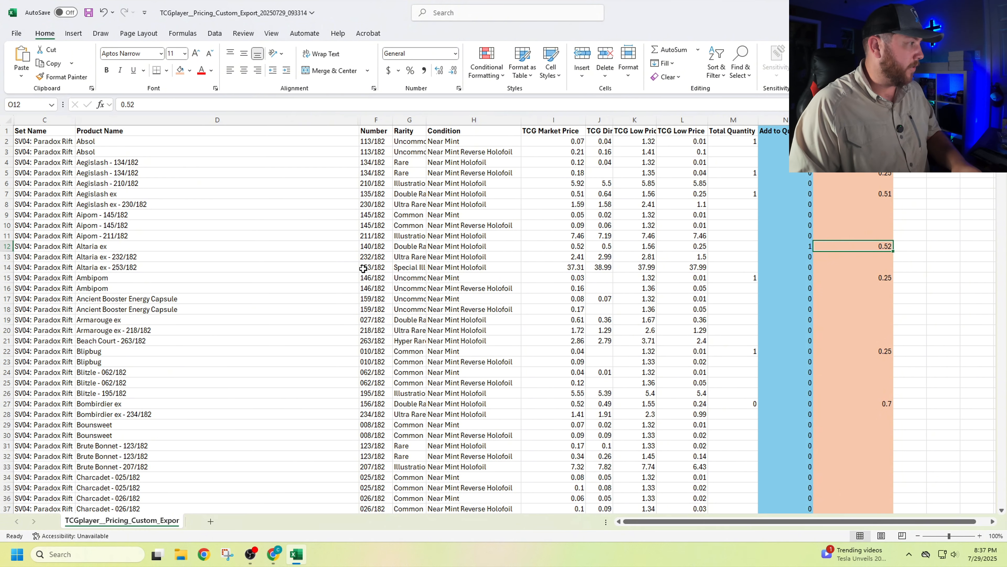
For Cofagrigus ex 076/182, set Add to Quantity to 1 and the marketplace price to 0.58.
{"action": "scroll", "coordinate": [270, 348], "scroll_direction": "down", "scroll_amount": 6}
{"action": "scroll", "coordinate": [271, 349], "scroll_direction": "down", "scroll_amount": 11}
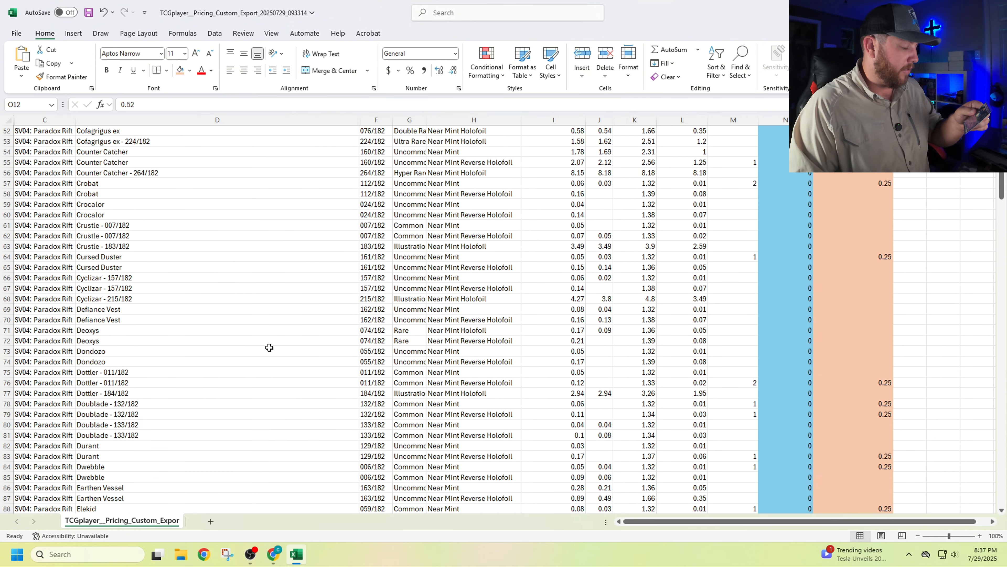
{"action": "scroll", "coordinate": [270, 348], "scroll_direction": "up", "scroll_amount": 7}
{"action": "left_click_drag", "start_coordinate": [371, 351], "coordinate": [706, 359]}
{"action": "left_click", "coordinate": [784, 354]}
{"action": "type", "text": "1"}
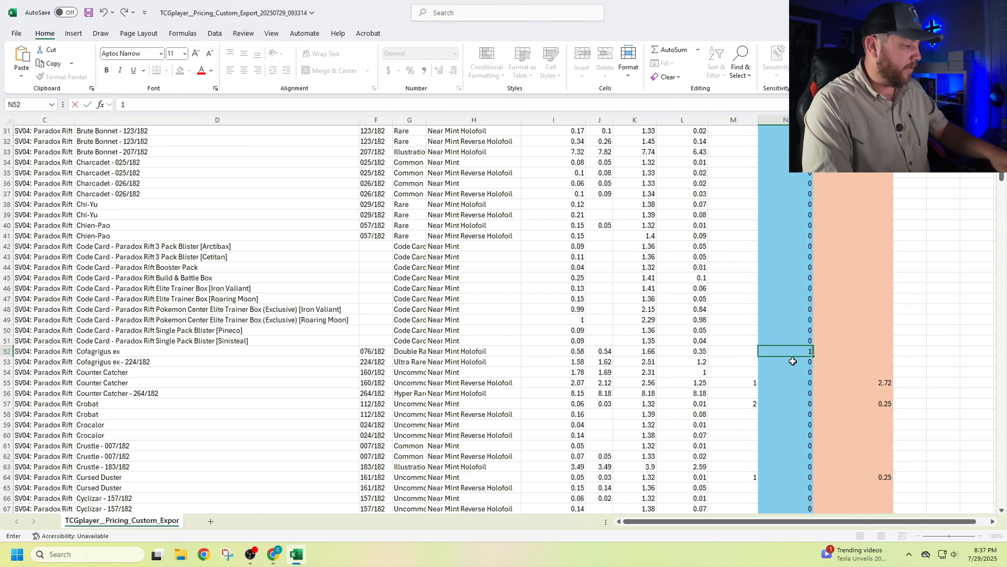
{"action": "key", "text": "Tab"}
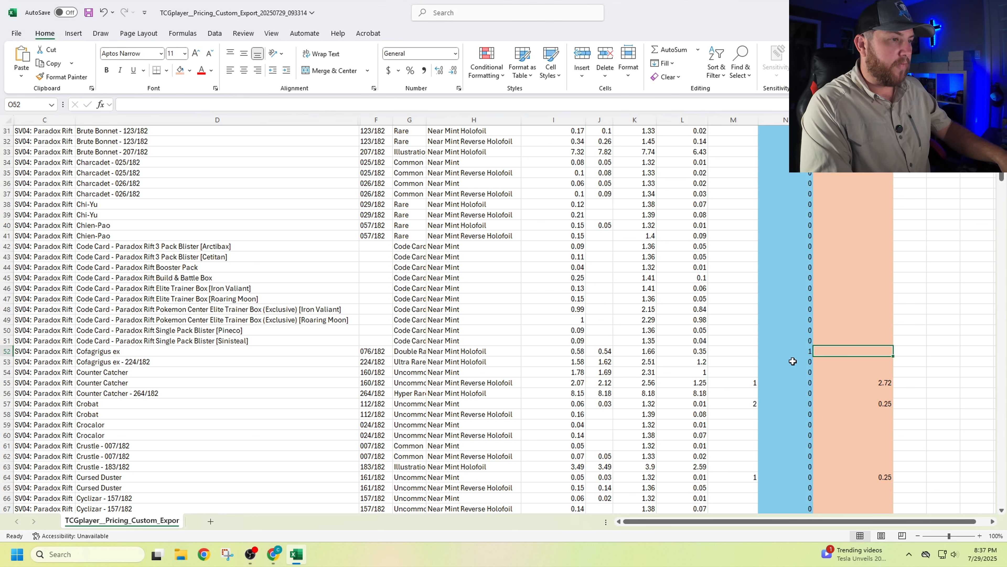
{"action": "type", "text": ".52"}
{"action": "key", "text": "Return"}
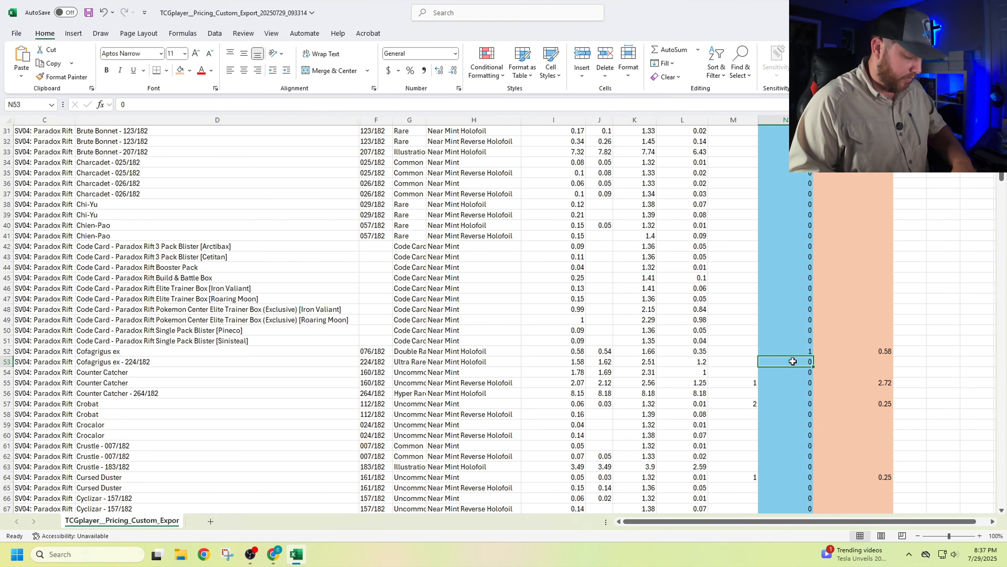
Find card 264/182, Counter Catcher, and set its Add to Quantity to 1 and marketplace price to 8.15.
{"action": "key", "text": "ctrl+f"}
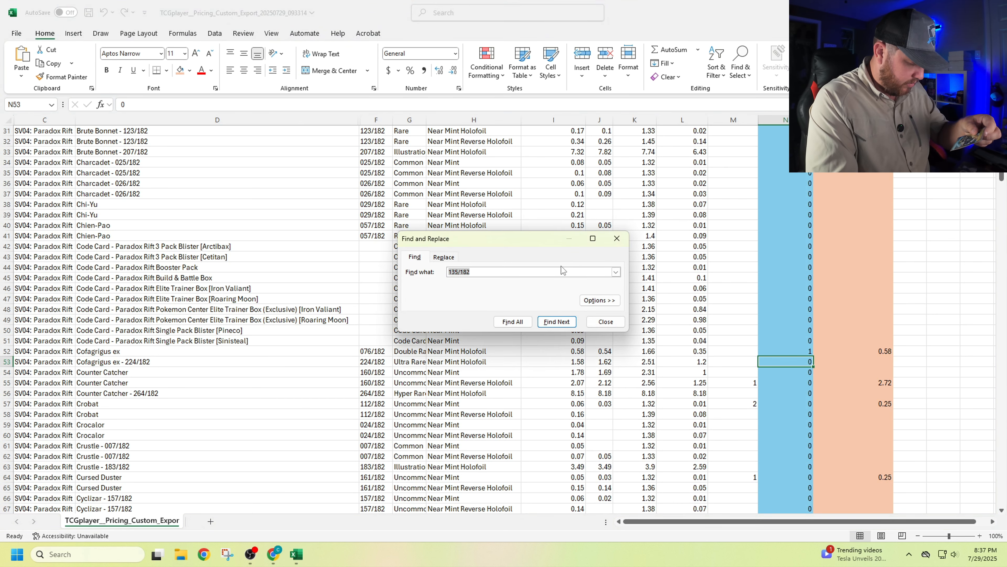
{"action": "type", "text": "264/182"}
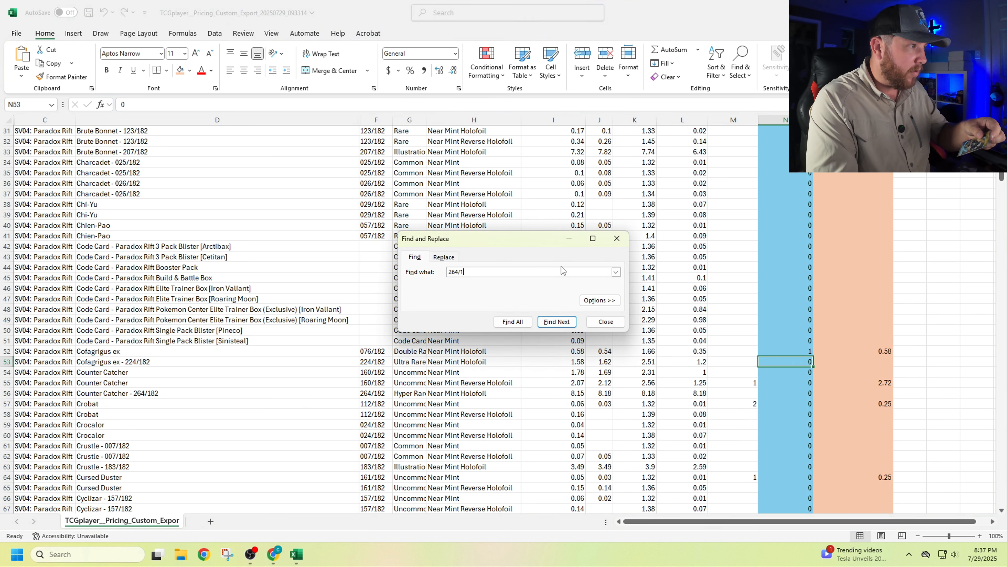
{"action": "key", "text": "Return"}
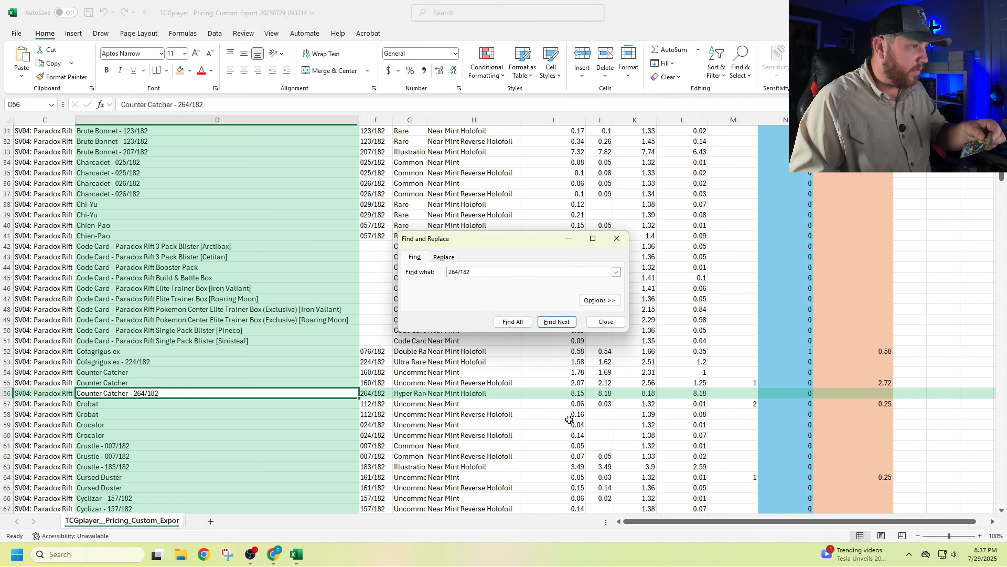
{"action": "left_click", "coordinate": [745, 397]}
{"action": "left_click", "coordinate": [793, 395]}
{"action": "type", "text": "1"}
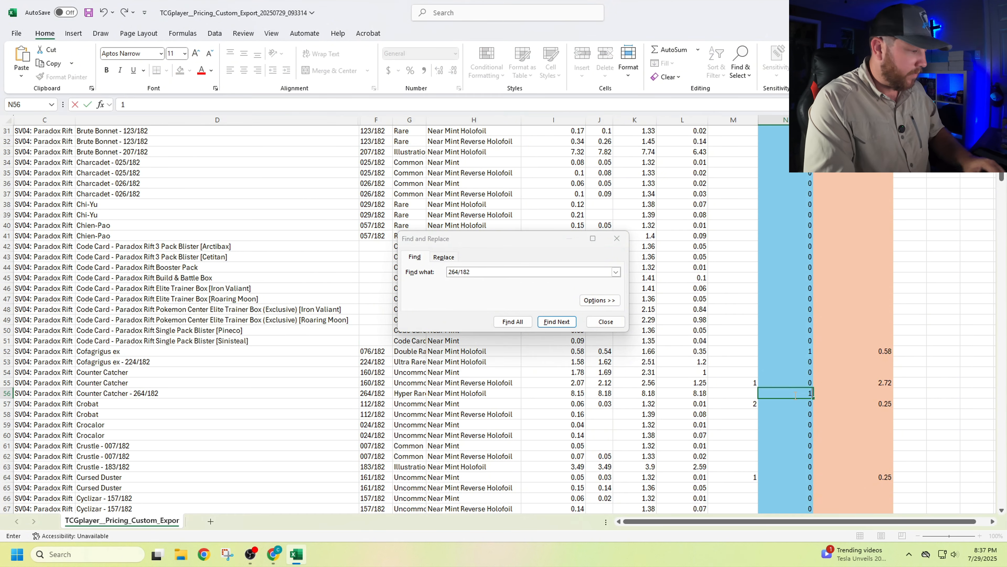
{"action": "key", "text": "Tab"}
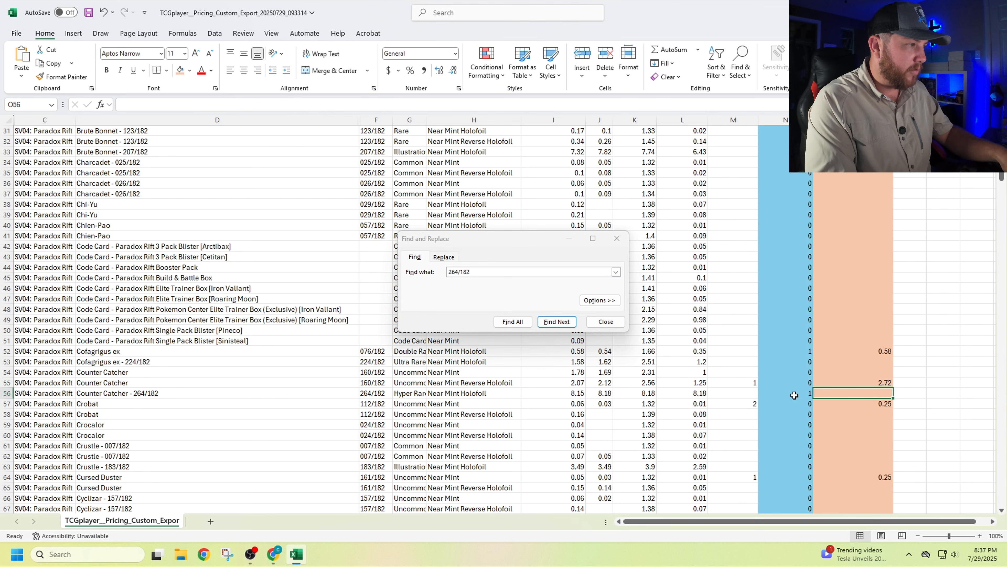
{"action": "type", "text": "8."}
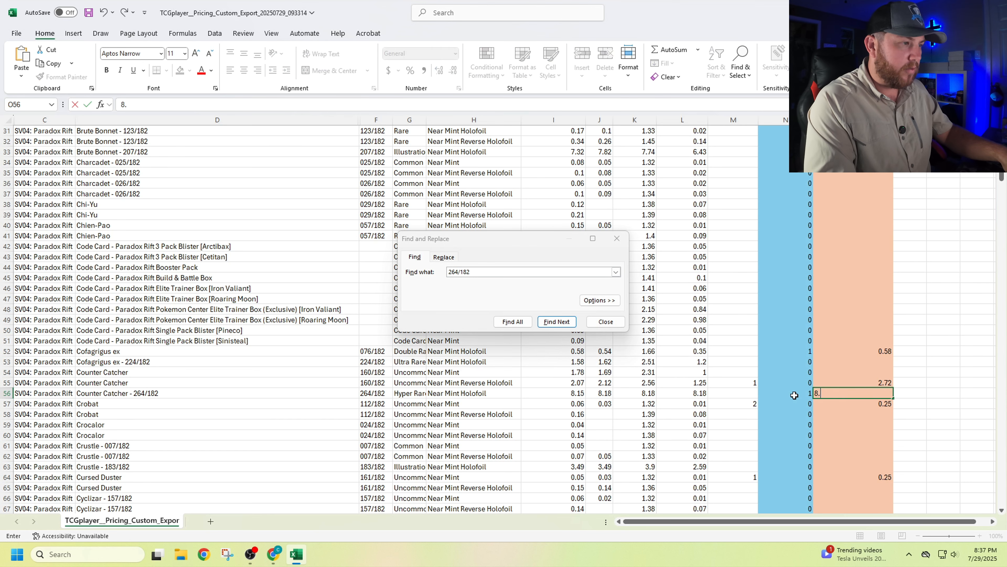
{"action": "type", "text": "15"}
{"action": "key", "text": "Return"}
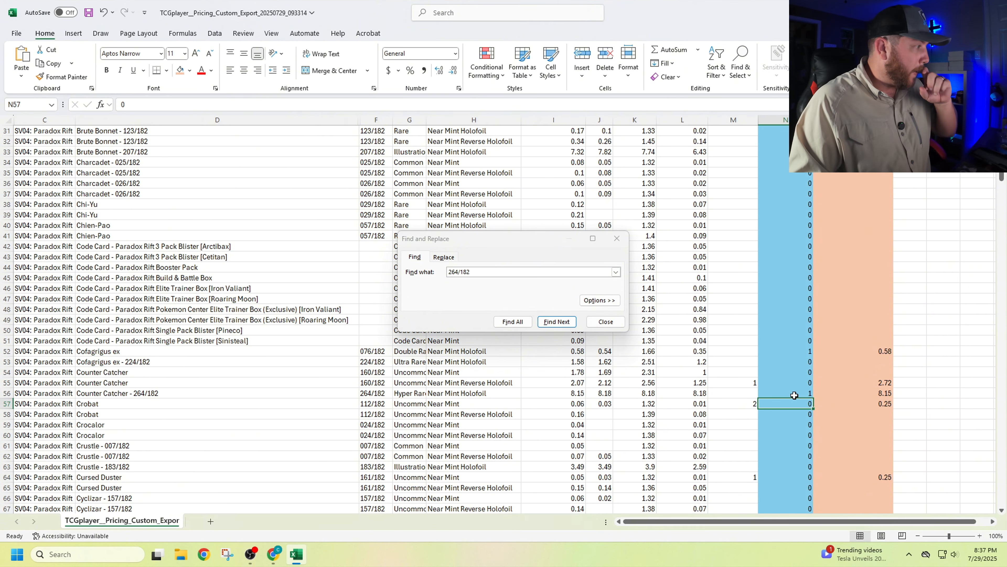
For the Near Mint Holofoil Deoxys 074/182, set Add to Quantity to 1 and the marketplace price to 0.25.
{"action": "scroll", "coordinate": [598, 427], "scroll_direction": "down", "scroll_amount": 7}
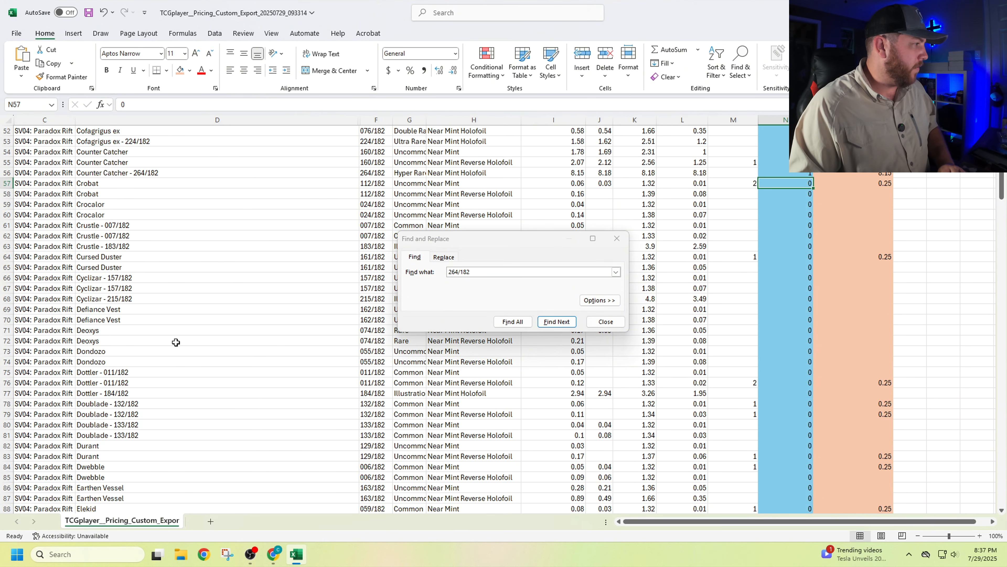
{"action": "left_click", "coordinate": [80, 342]}
{"action": "scroll", "coordinate": [247, 333], "scroll_direction": "up", "scroll_amount": 1}
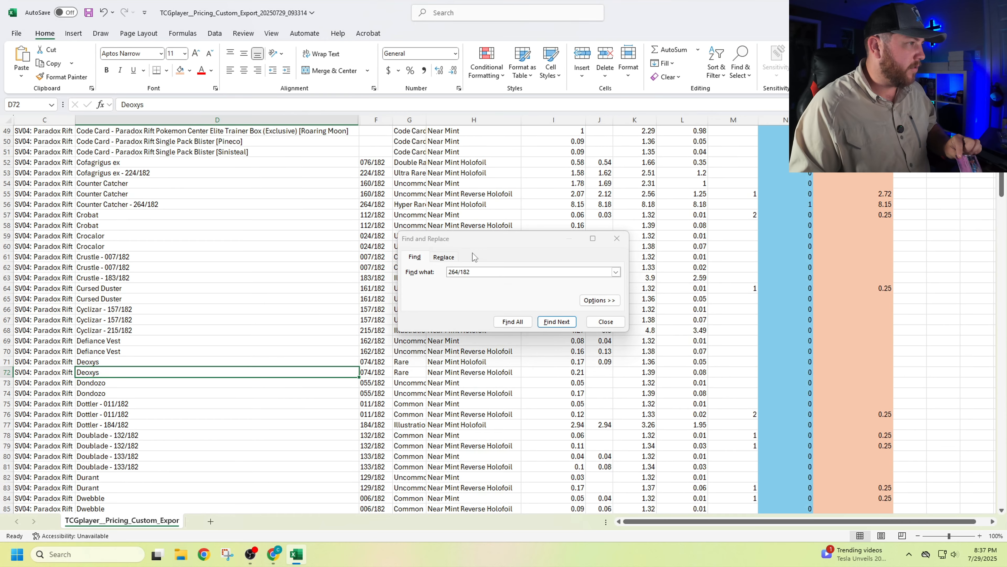
{"action": "left_click_drag", "start_coordinate": [474, 243], "coordinate": [354, 59]}
{"action": "left_click_drag", "start_coordinate": [483, 361], "coordinate": [774, 362]}
{"action": "left_click", "coordinate": [785, 360]}
{"action": "type", "text": "1"}
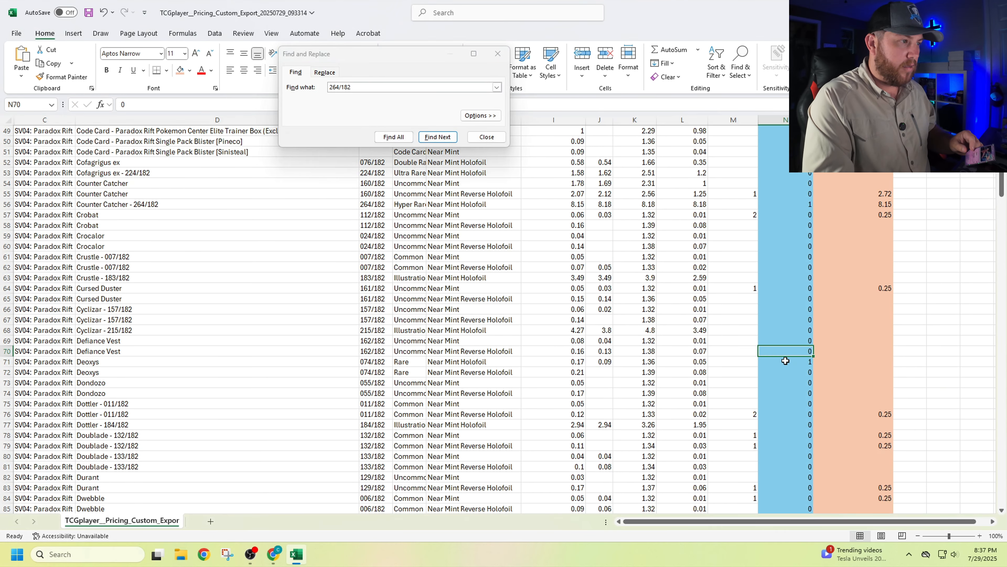
{"action": "key", "text": "Tab"}
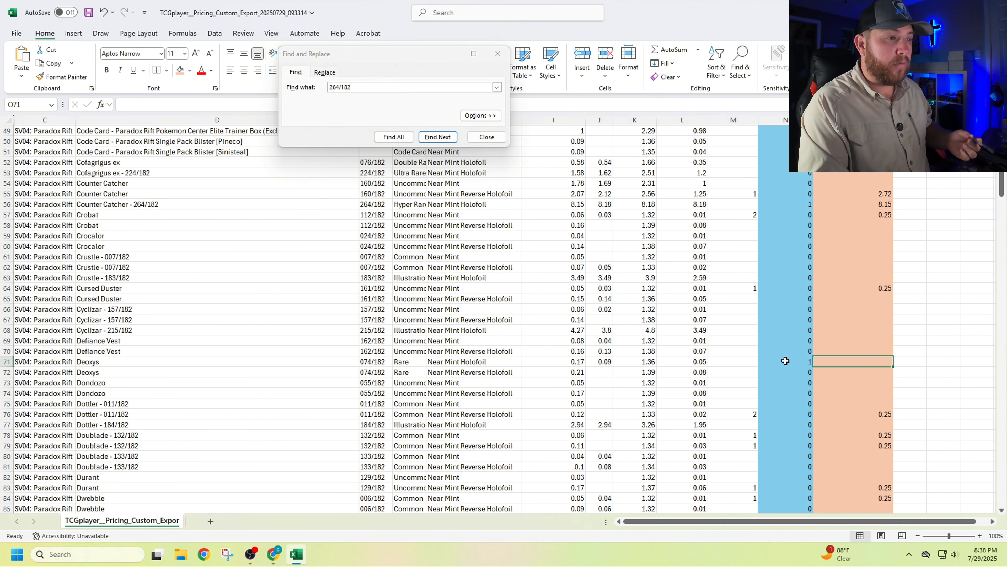
{"action": "type", "text": ".25"}
{"action": "key", "text": "Return"}
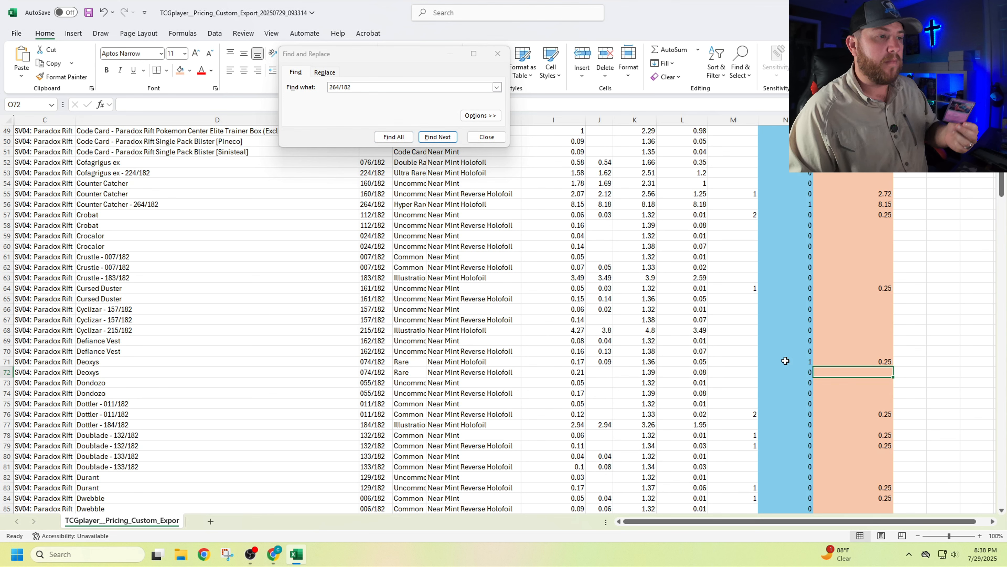
{"action": "left_click", "coordinate": [578, 365]}
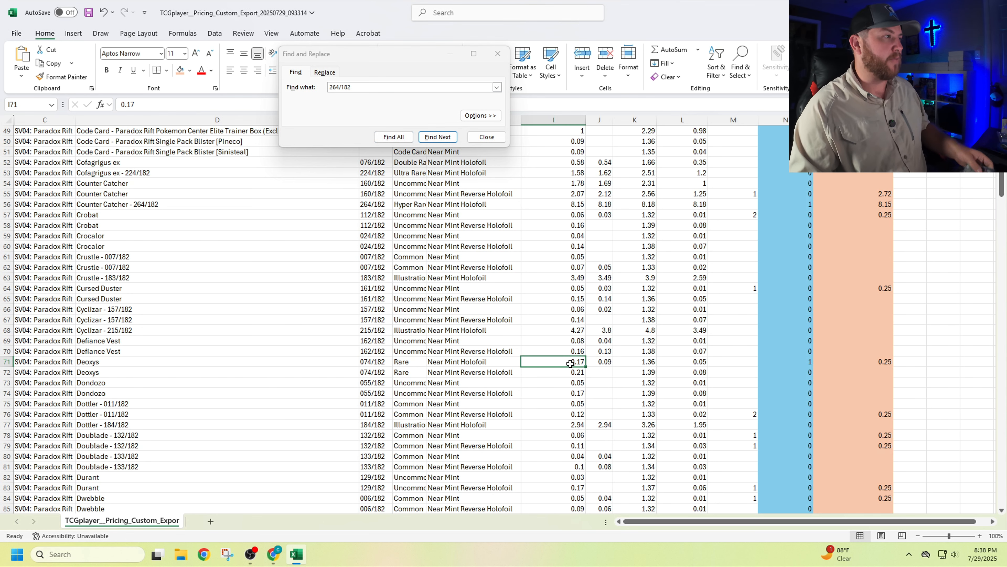
Close the search dialog, save the edited pricing CSV, and close the workbook to return to the TCGplayer pricing page.
{"action": "left_click", "coordinate": [486, 137]}
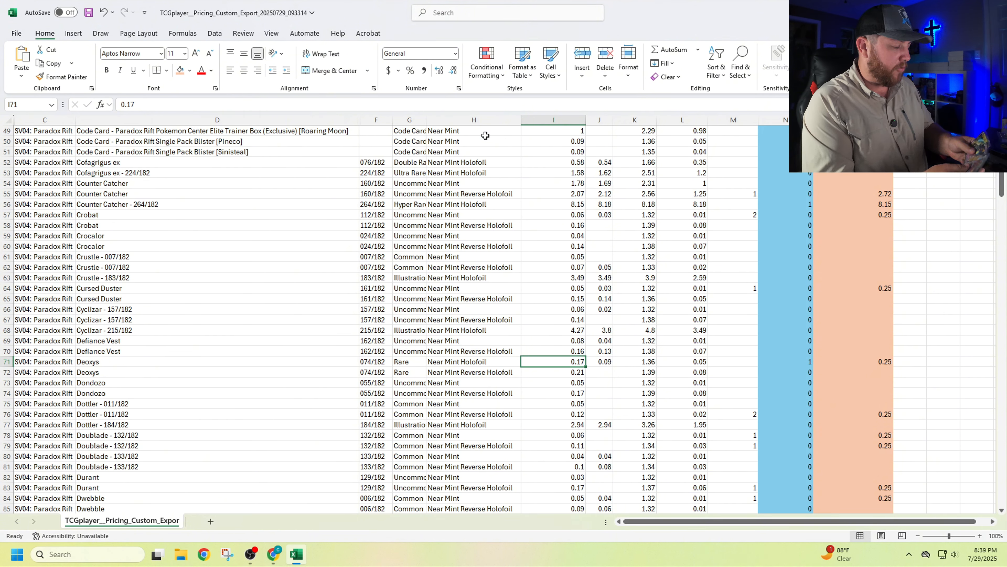
{"action": "key", "text": "ctrl+s"}
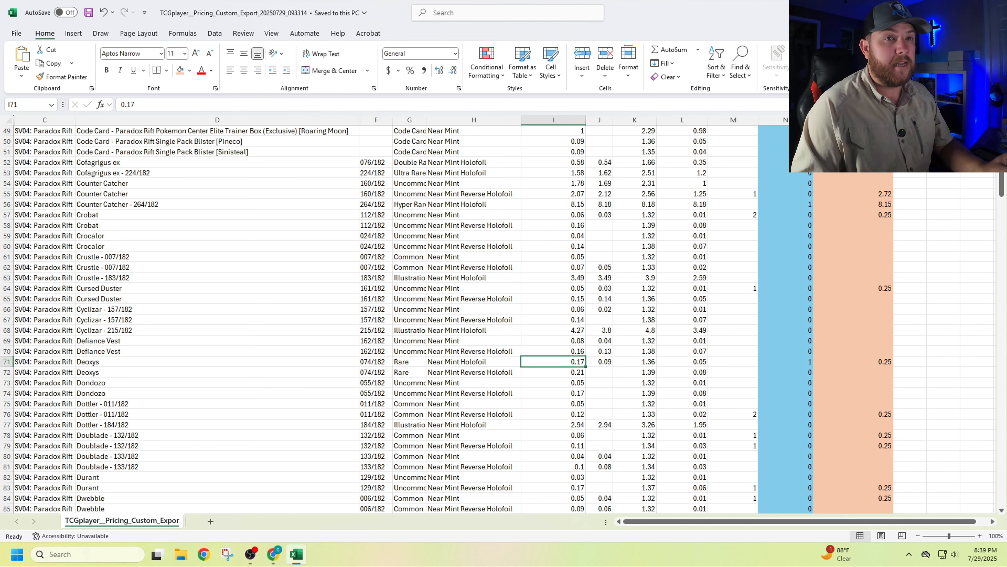
{"action": "left_click", "coordinate": [995, 11]}
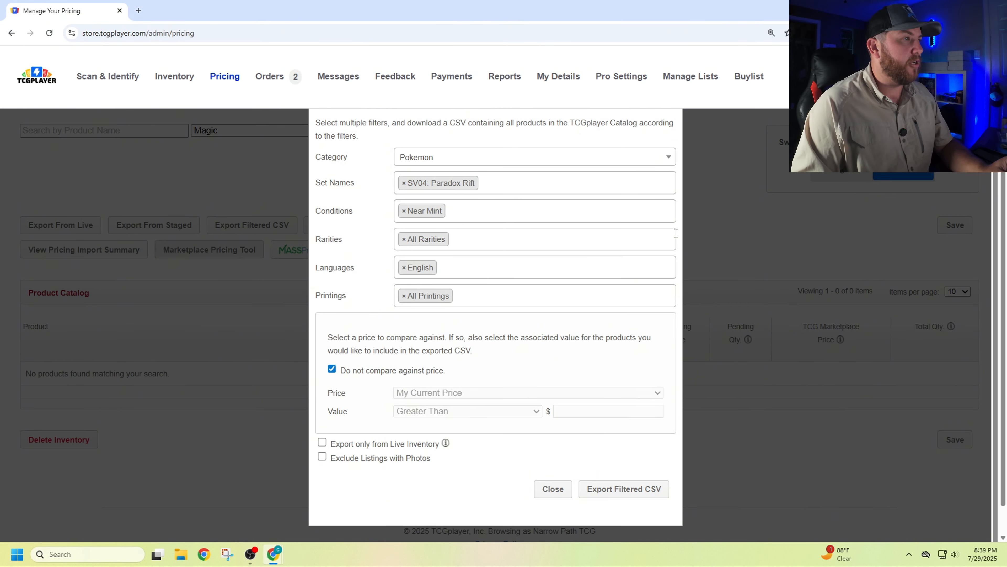
Close the Export Prices dialog and upload the edited TCGplayer__Pricing_Custom_Export_20250729_093314 CSV from Downloads to staged inventory for validation.
{"action": "scroll", "coordinate": [696, 166], "scroll_direction": "up", "scroll_amount": 3}
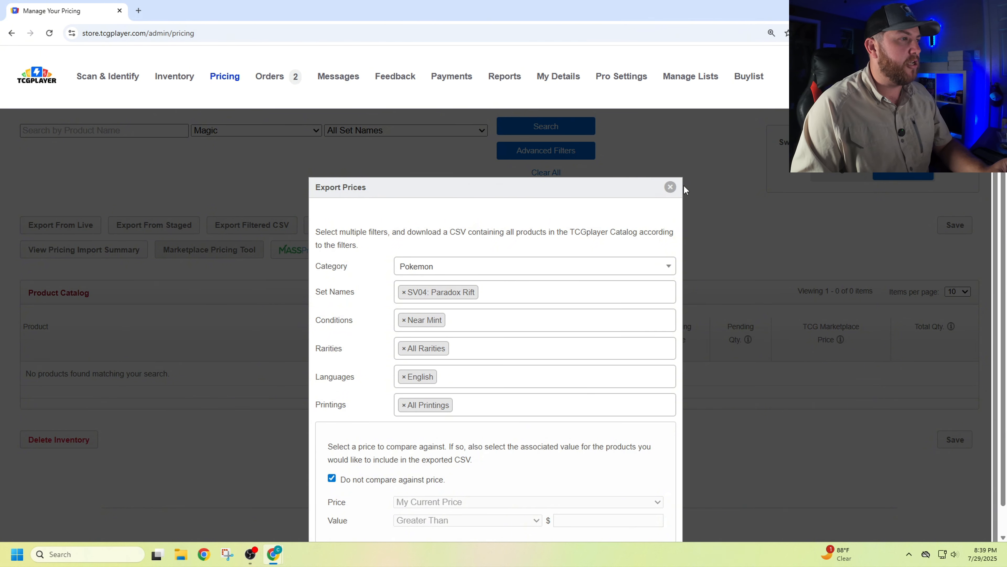
{"action": "left_click", "coordinate": [670, 188]}
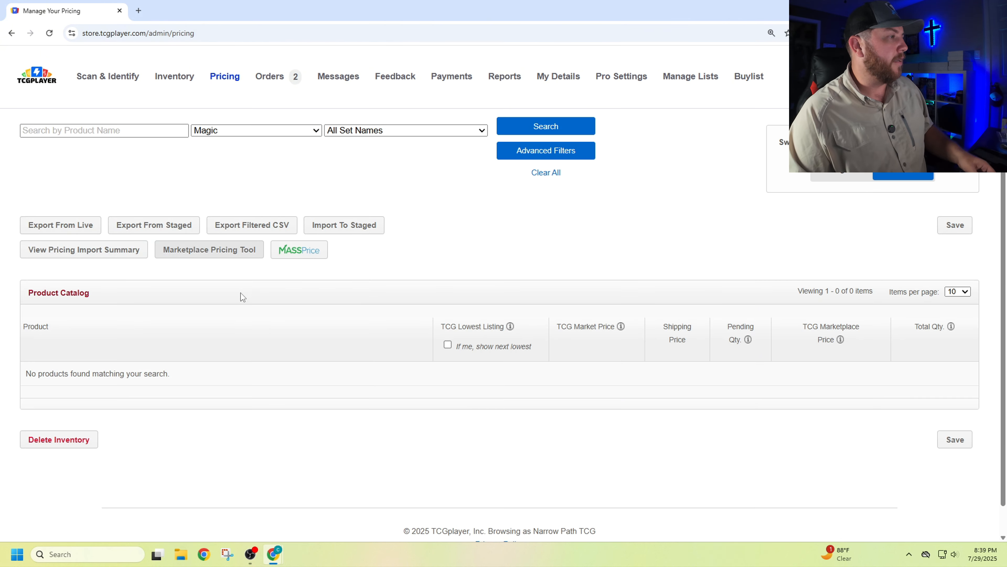
{"action": "left_click", "coordinate": [374, 230]}
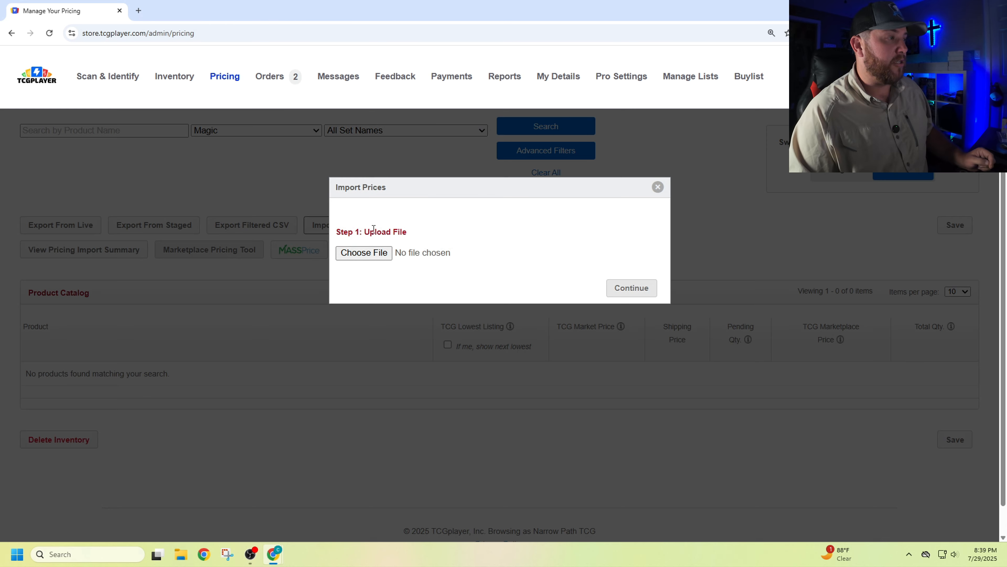
{"action": "left_click", "coordinate": [369, 258]}
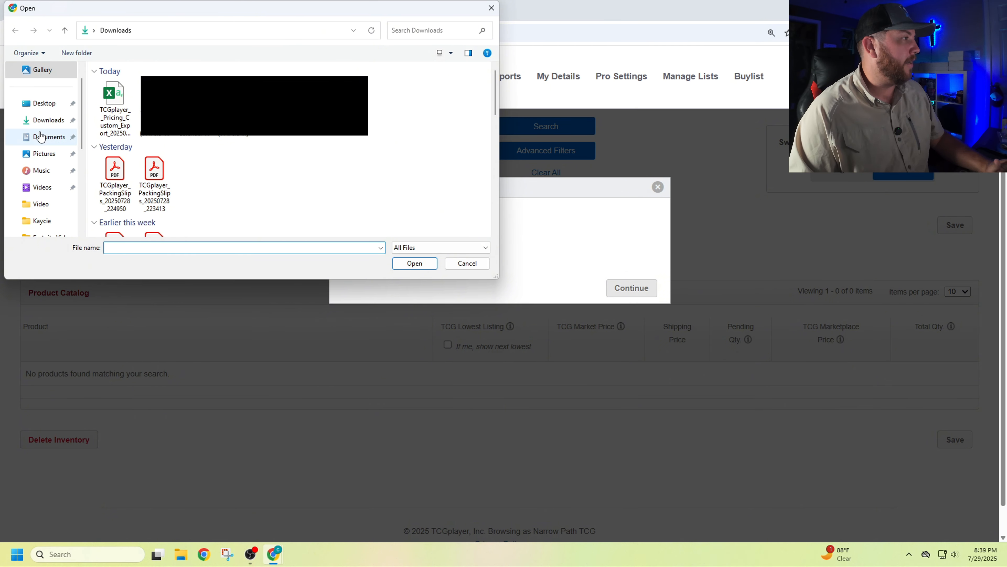
{"action": "left_click", "coordinate": [48, 125]}
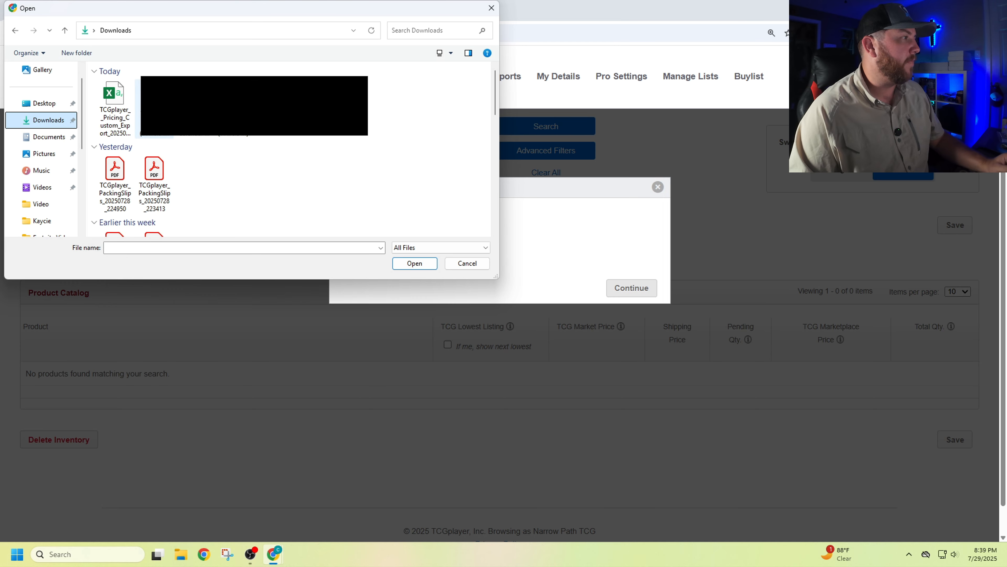
{"action": "left_click", "coordinate": [128, 104]}
{"action": "double_click", "coordinate": [128, 104]}
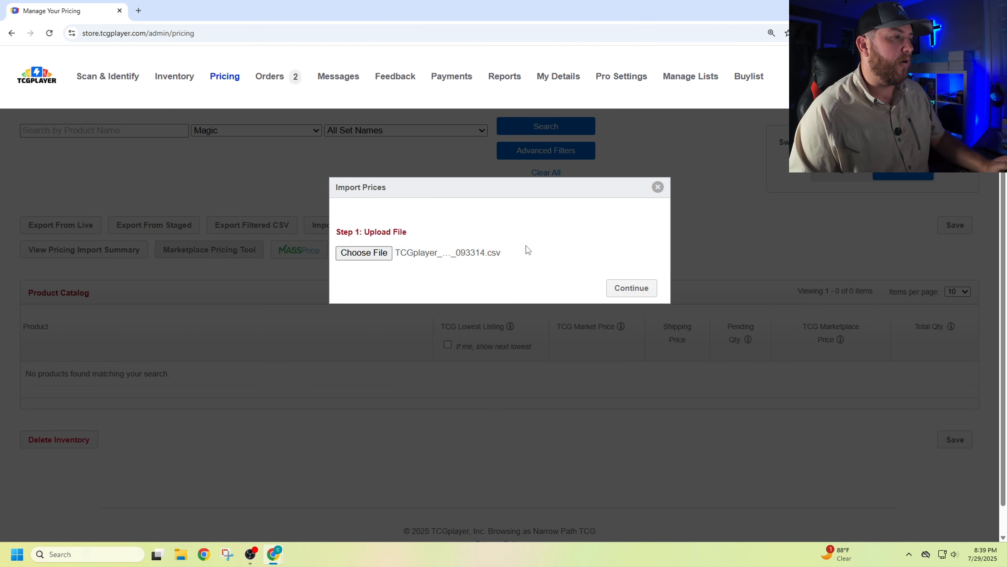
{"action": "left_click", "coordinate": [633, 288]}
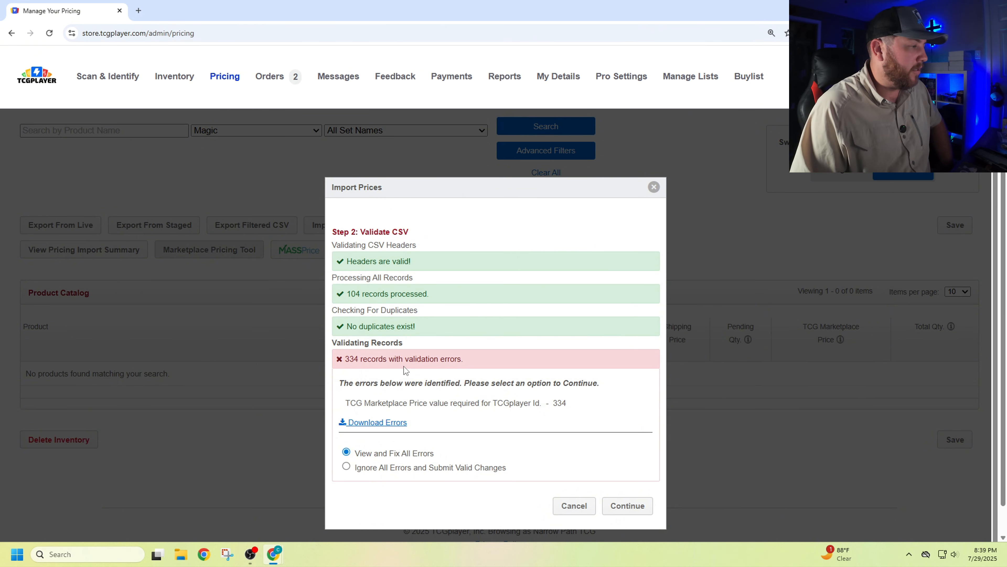
Reopen the exported pricing CSV from Downloads in Excel, widen the TCG Marketplace Price column and examine its blank cells.
{"action": "left_click", "coordinate": [181, 554]}
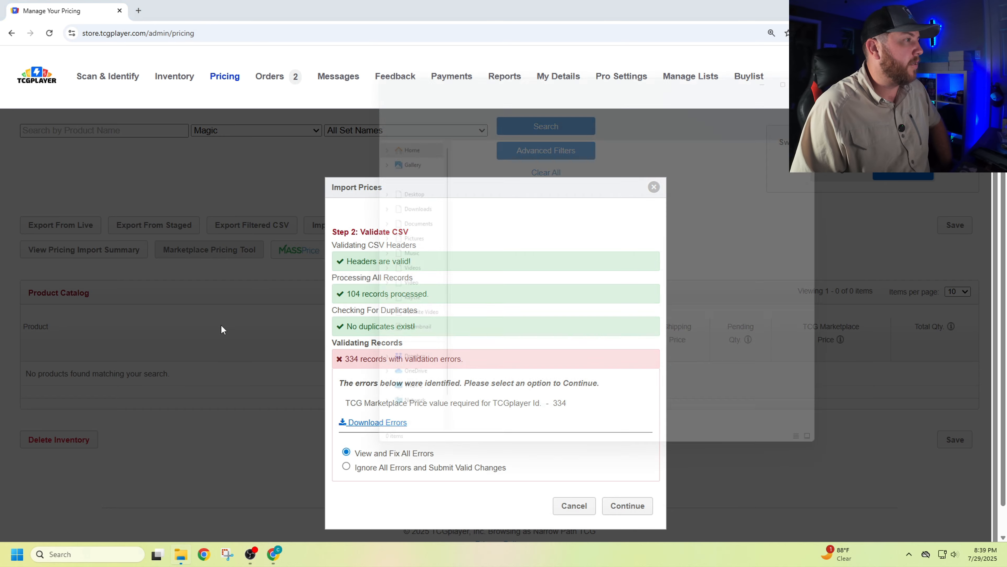
{"action": "left_click", "coordinate": [396, 203]}
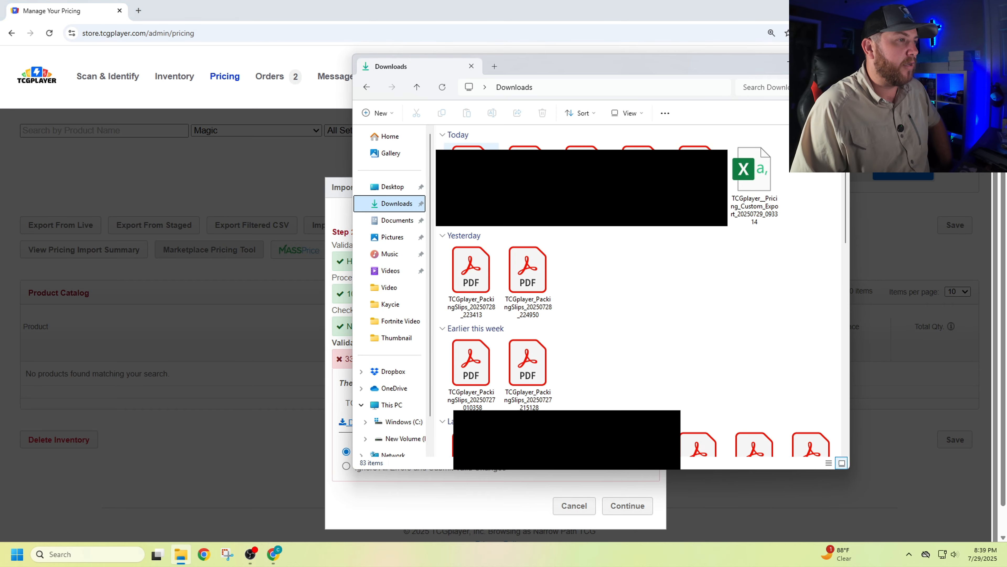
{"action": "double_click", "coordinate": [753, 175]}
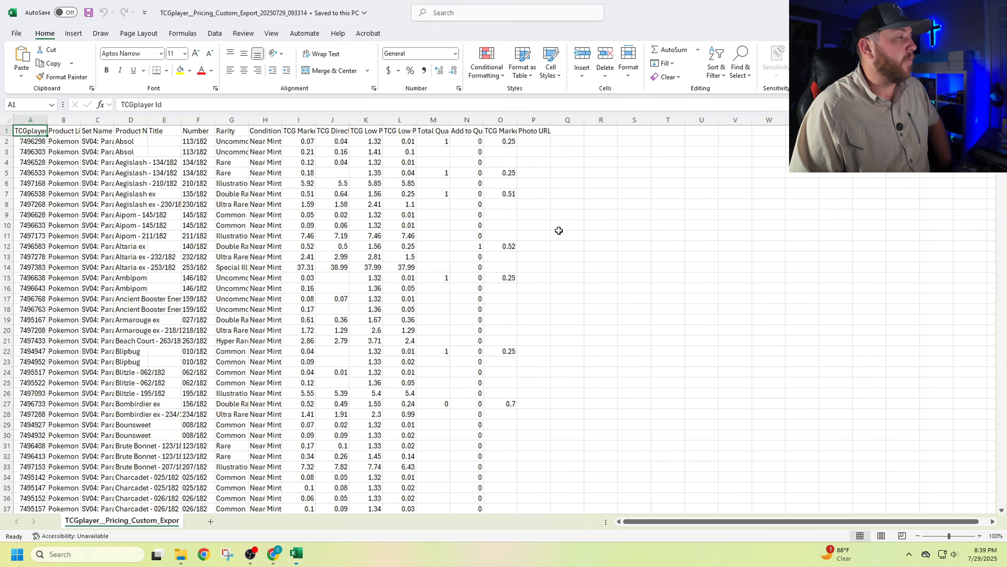
{"action": "left_click", "coordinate": [505, 118]}
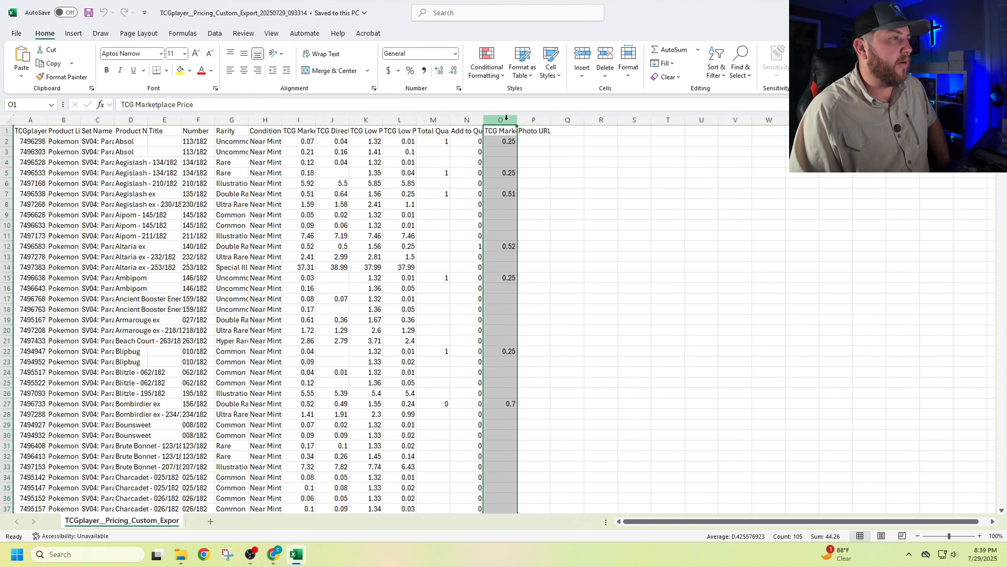
{"action": "left_click_drag", "start_coordinate": [517, 119], "coordinate": [542, 119]}
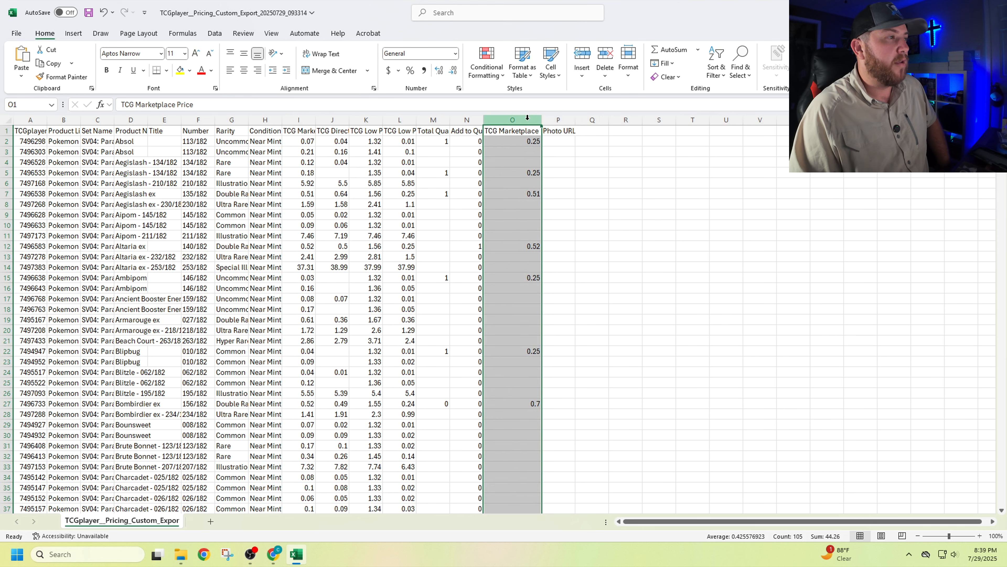
{"action": "left_click_drag", "start_coordinate": [515, 151], "coordinate": [514, 175]}
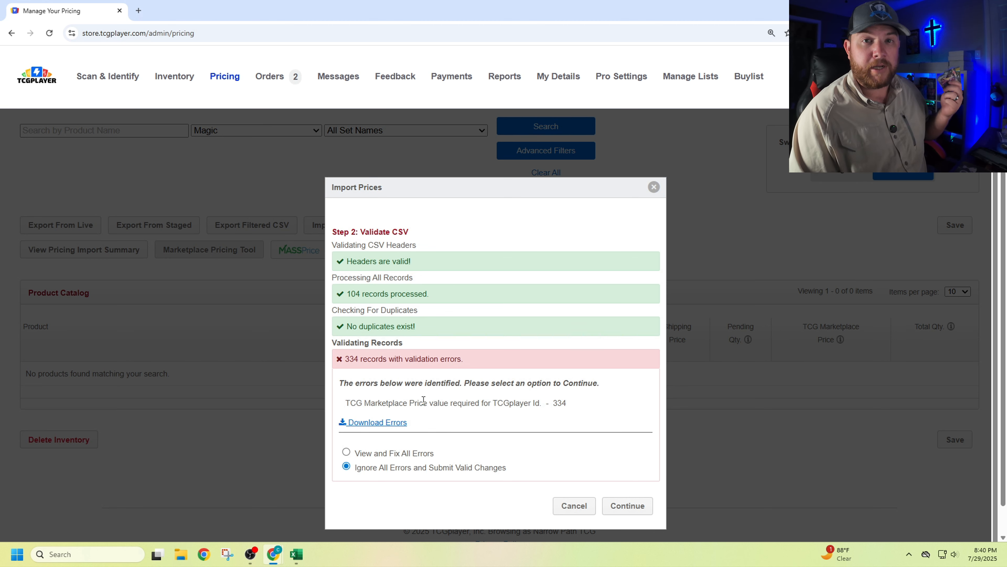
Back in the TCGplayer import, ignore all errors, submit the valid changes, and confirm moving them to live inventory.
{"action": "left_click", "coordinate": [633, 502]}
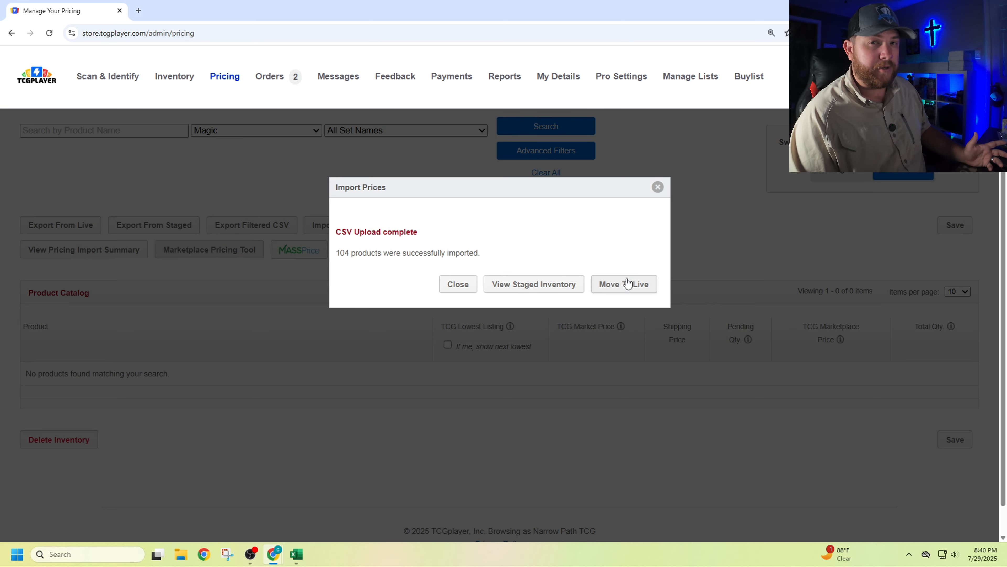
{"action": "left_click", "coordinate": [613, 293]}
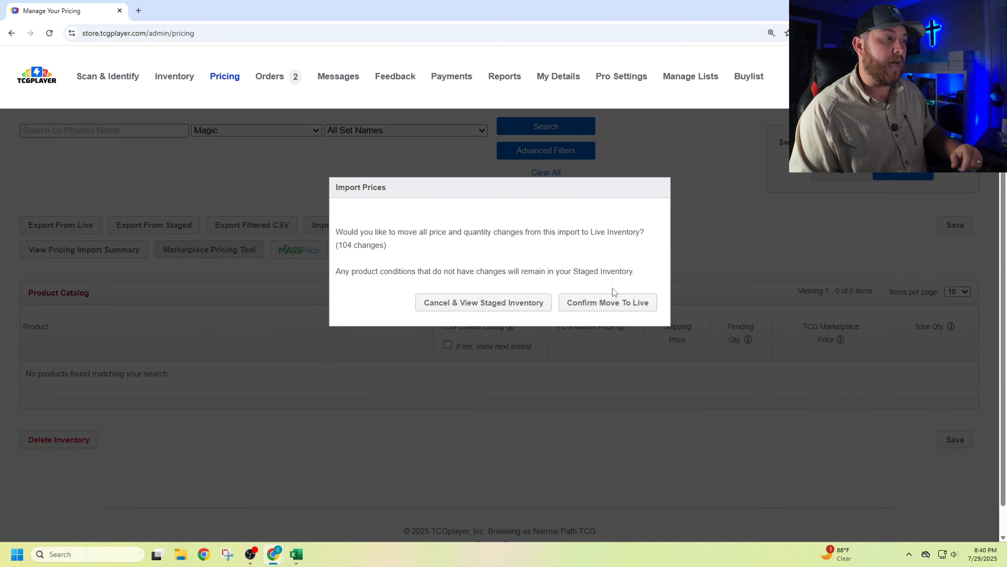
{"action": "left_click", "coordinate": [582, 314]}
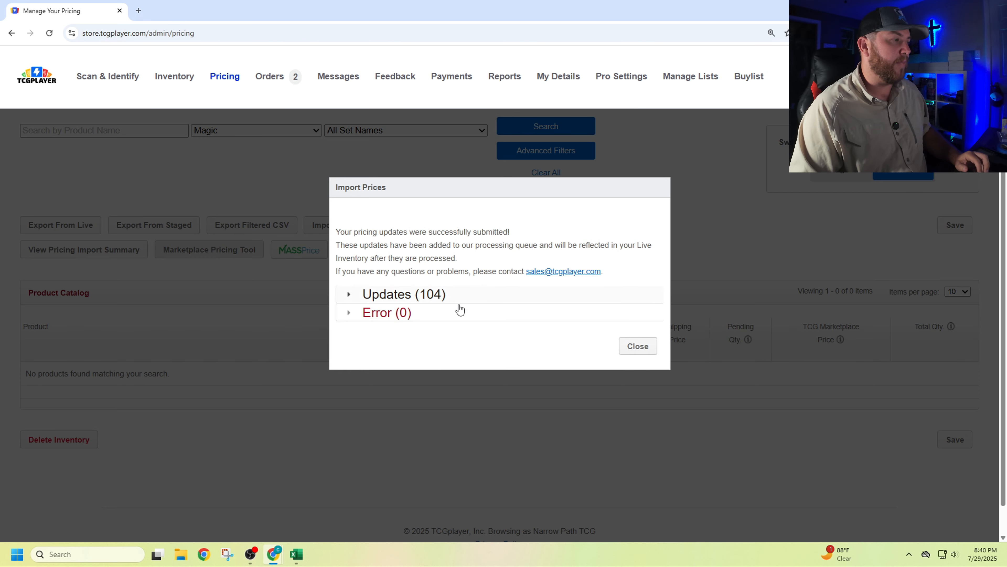
{"action": "left_click", "coordinate": [631, 351]}
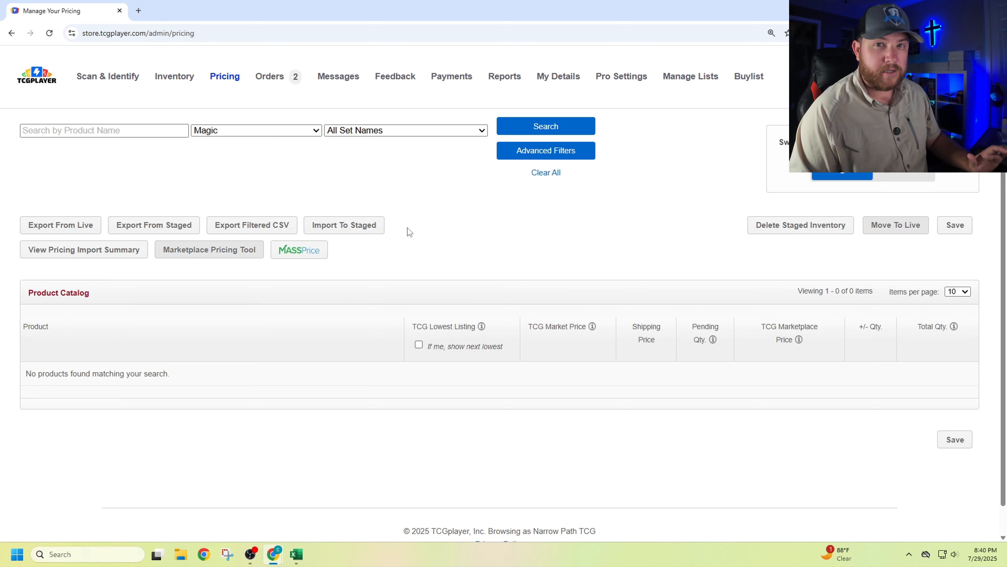
Open the store's inventory page and check the Inventory Total.
{"action": "left_click", "coordinate": [181, 79]}
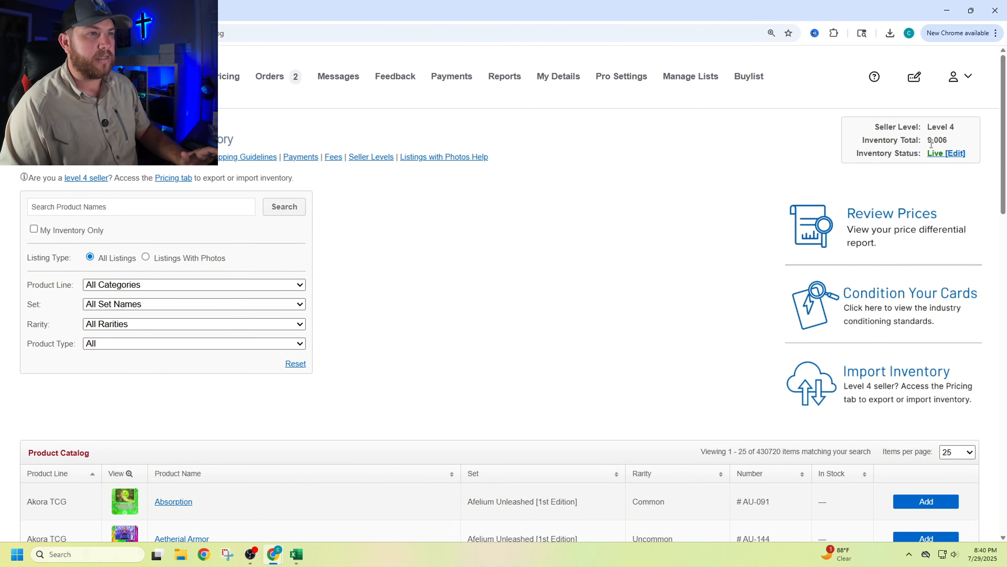
{"action": "left_click_drag", "start_coordinate": [931, 141], "coordinate": [960, 144]}
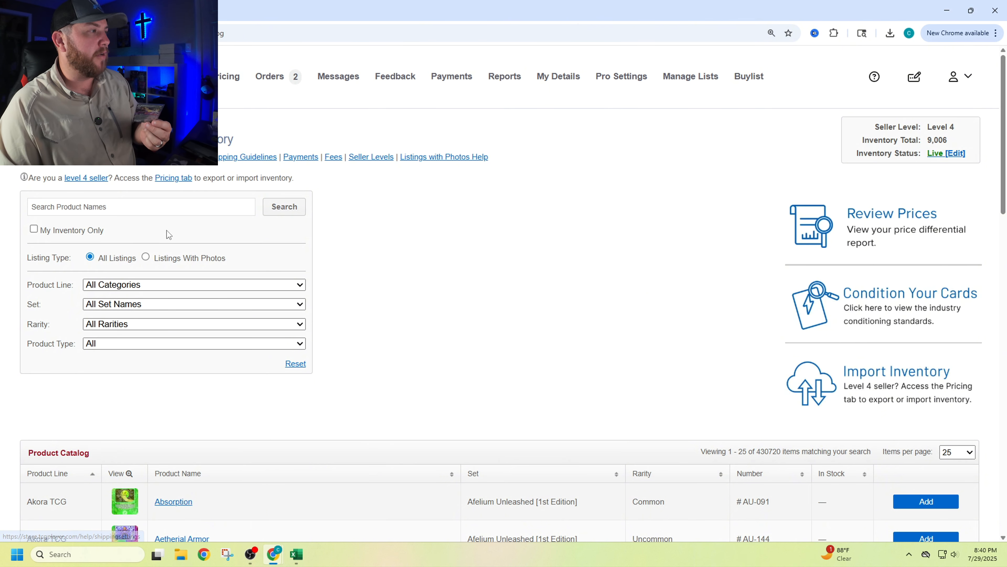
{"action": "left_click", "coordinate": [173, 209]}
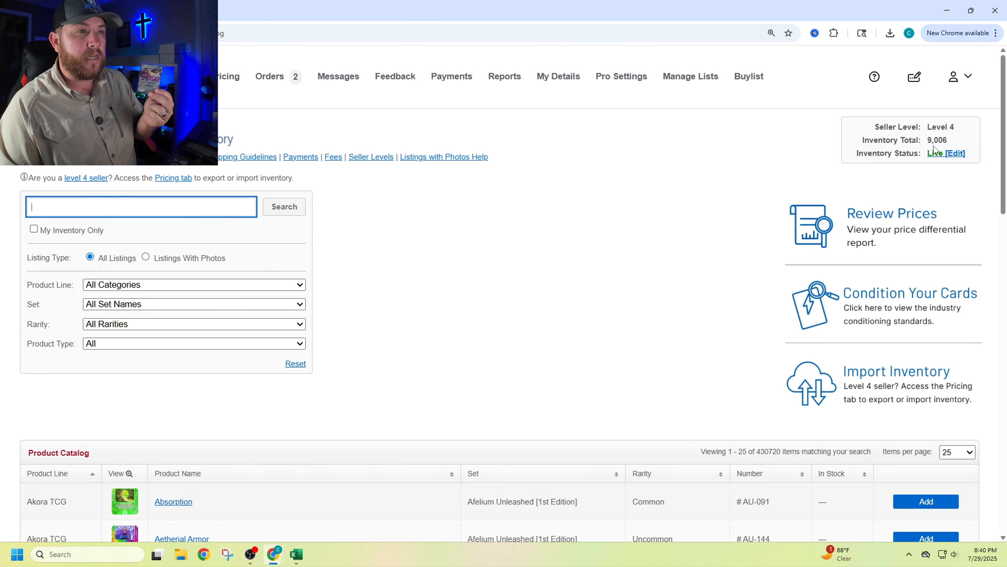
{"action": "left_click_drag", "start_coordinate": [858, 138], "coordinate": [954, 150]}
{"action": "left_click", "coordinate": [948, 138]}
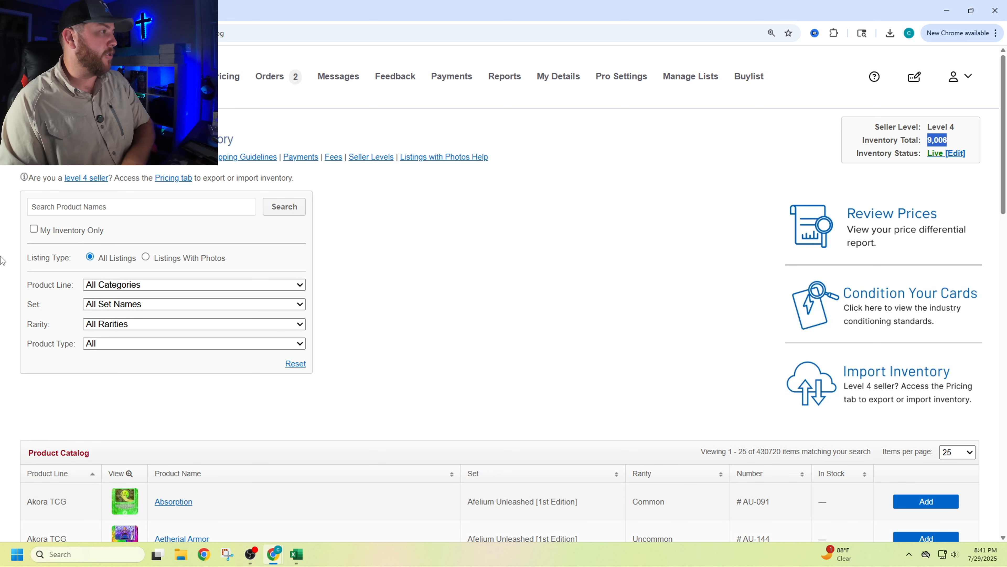
Search only the store's own inventory for "altaria ex" and check the Near Mint Holofoil price and quantity.
{"action": "left_click", "coordinate": [95, 208]}
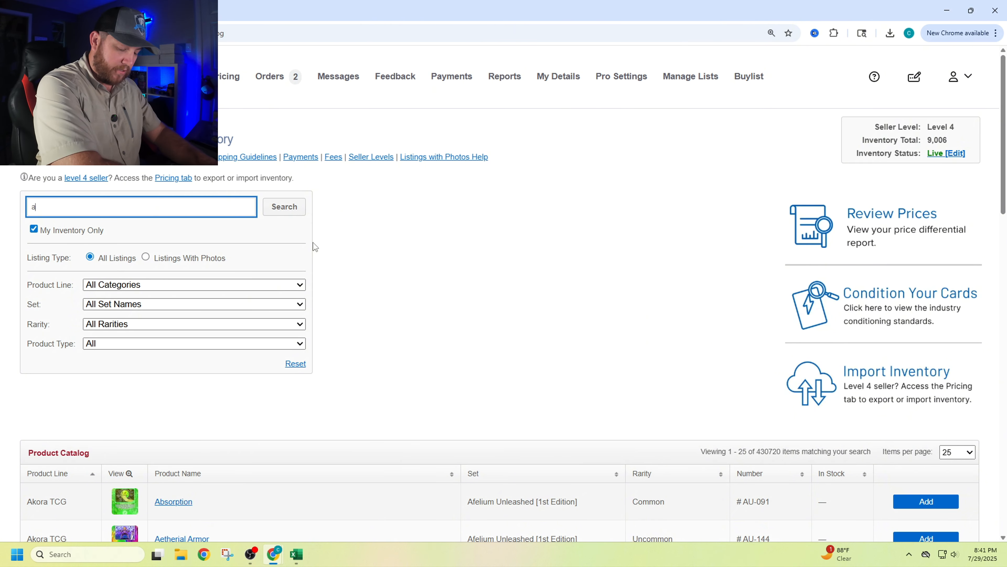
{"action": "type", "text": "altaria ex"}
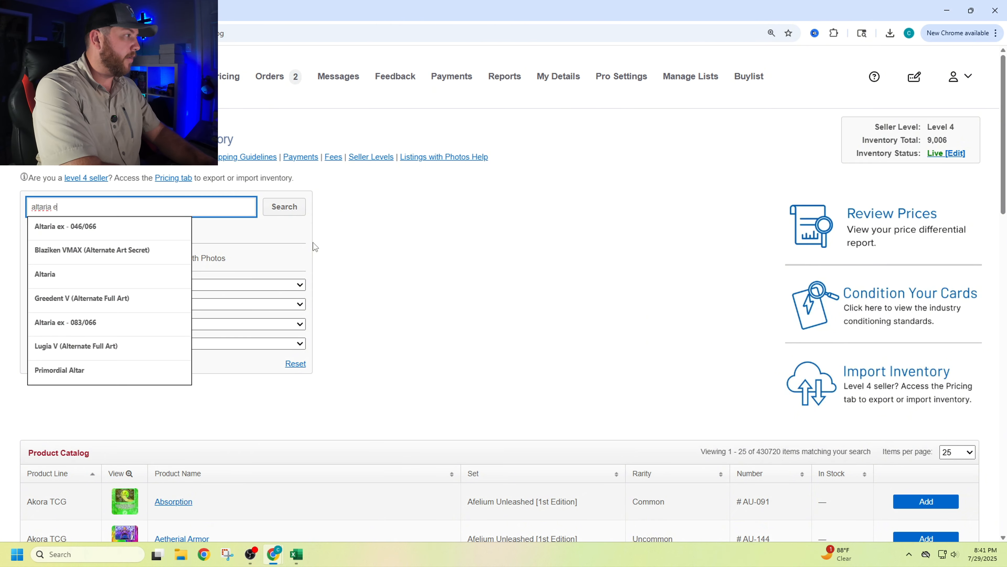
{"action": "key", "text": "Return"}
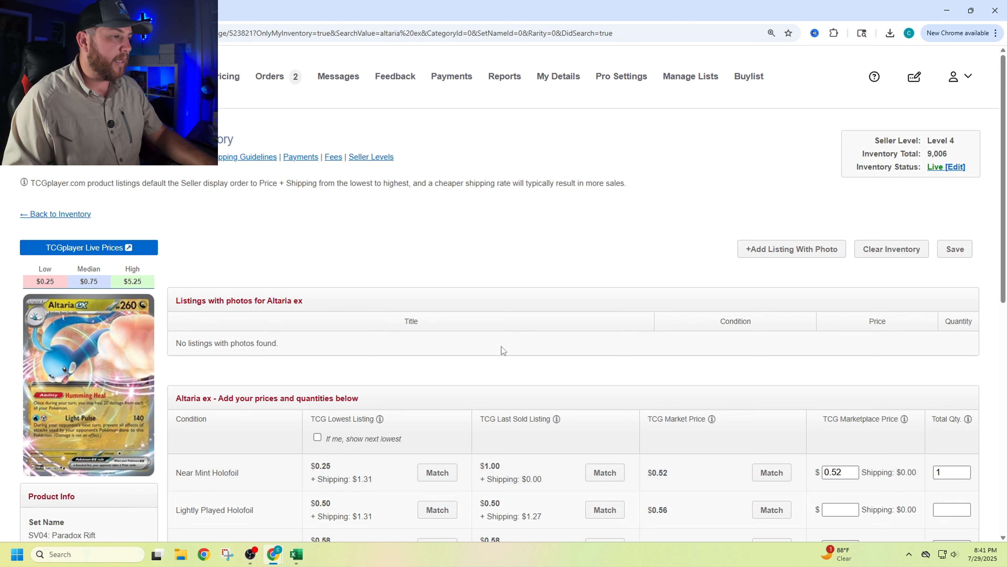
{"action": "scroll", "coordinate": [505, 319], "scroll_direction": "down", "scroll_amount": 2}
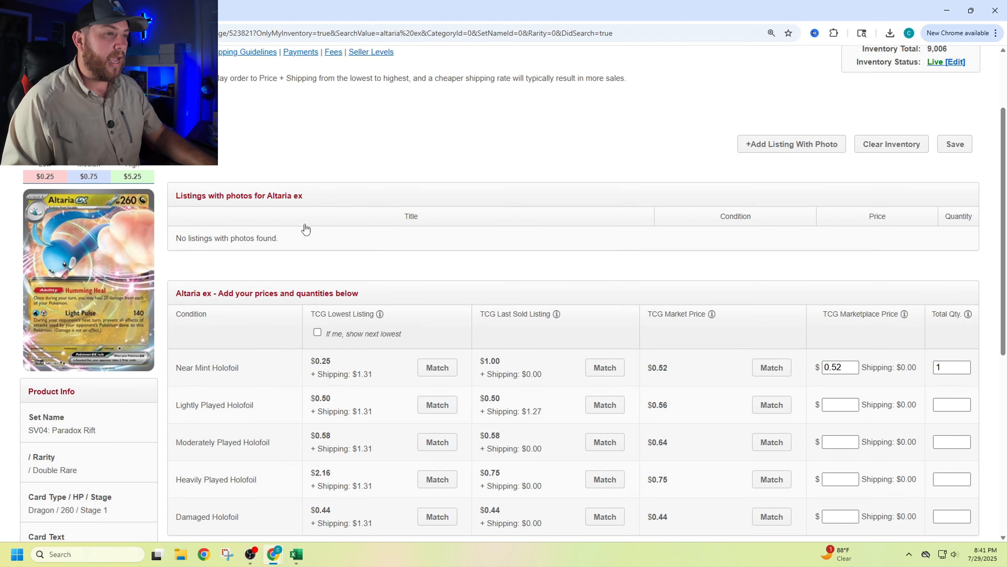